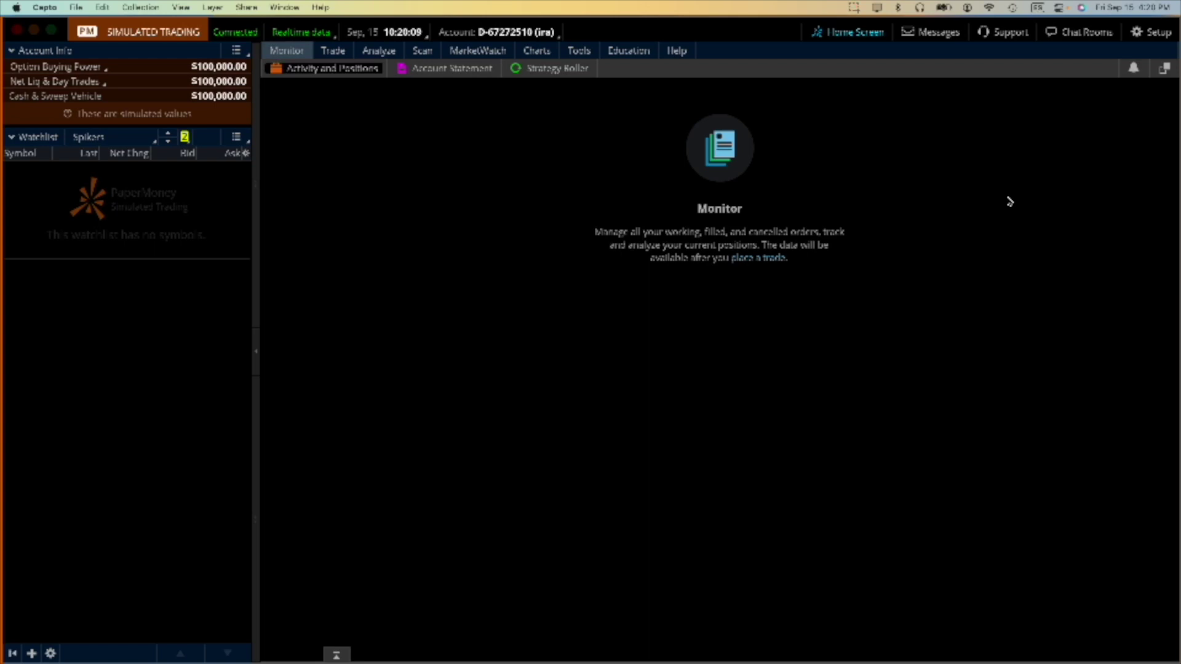
# Glance at the home dashboard, then return to the Activity and Positions page
pyautogui.click(839, 34)
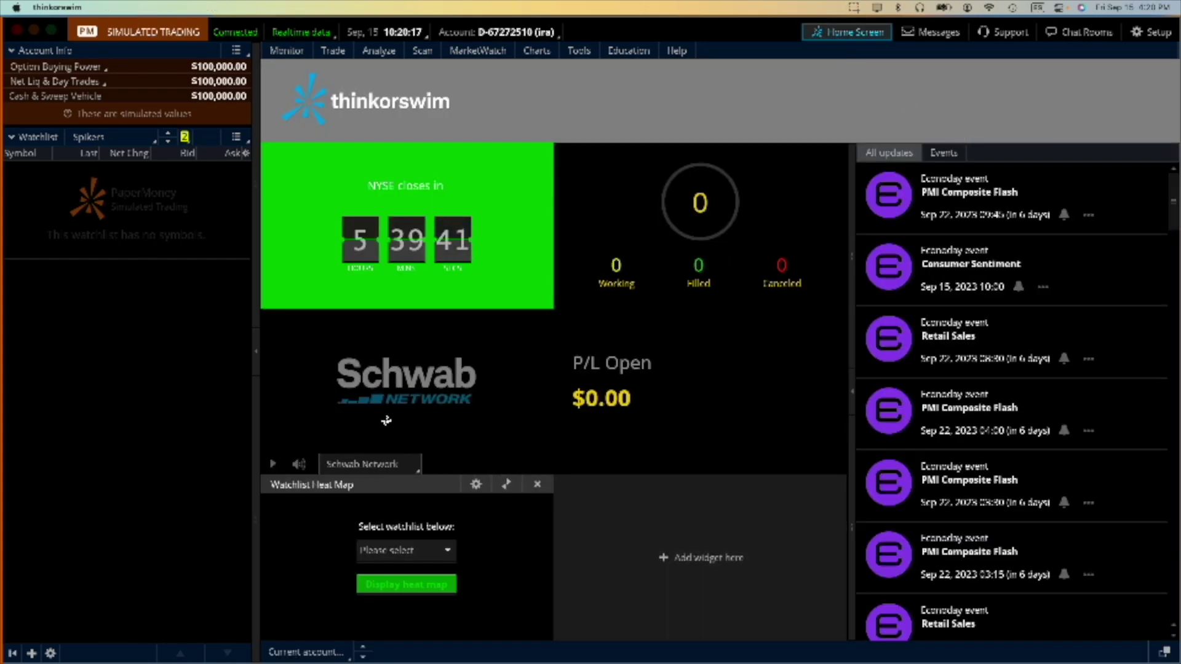
pyautogui.moveTo(422, 323)
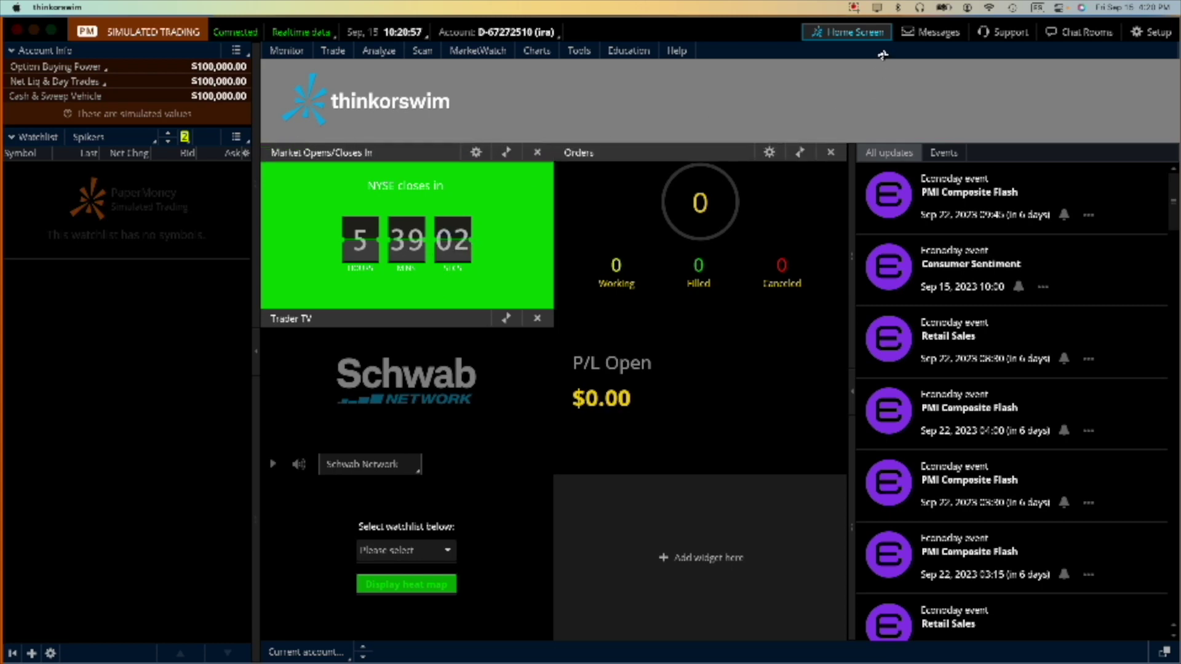
pyautogui.click(286, 49)
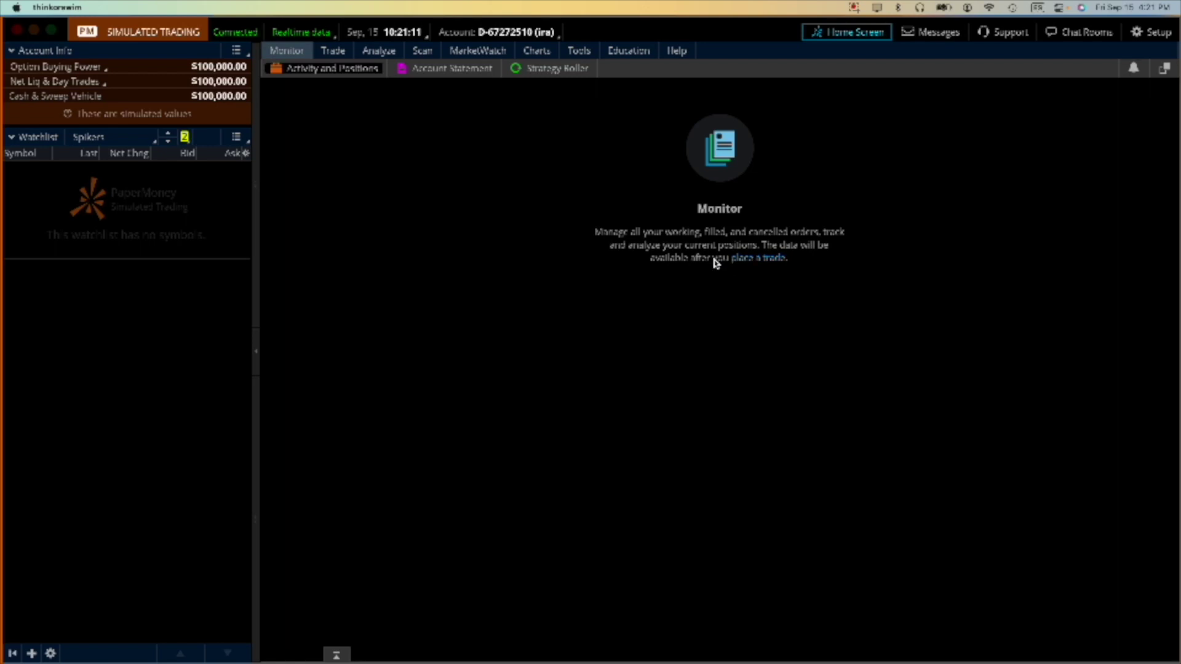
# View the other paper account's positions, then switch back to the original paper account
pyautogui.click(498, 31)
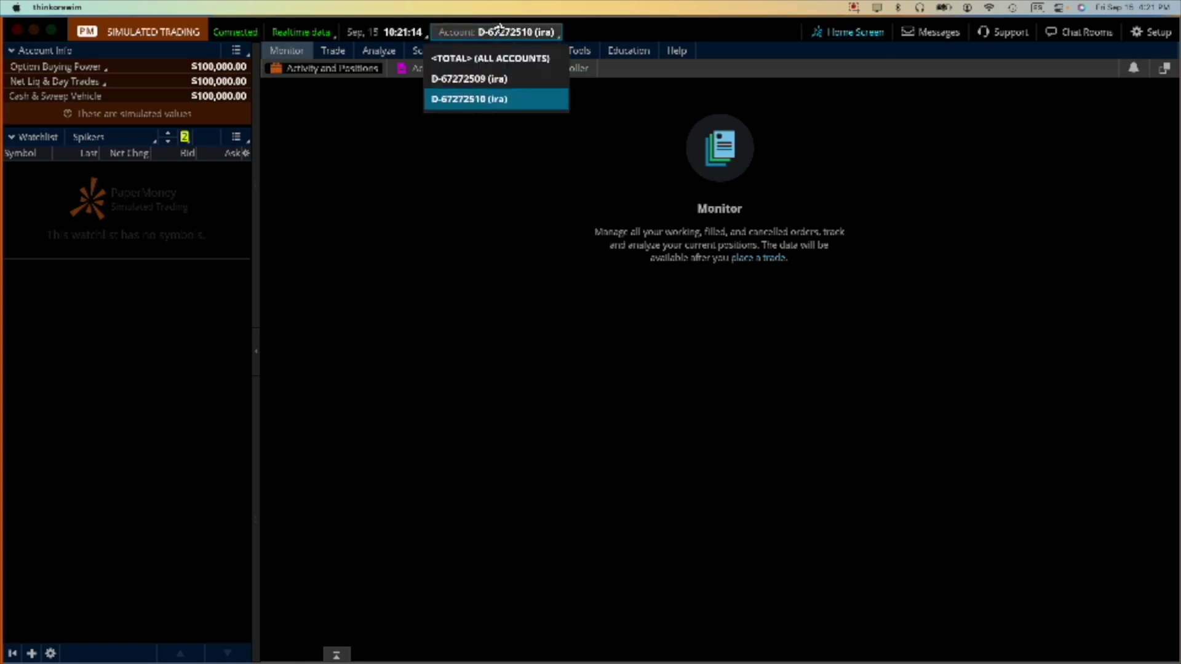
pyautogui.click(500, 80)
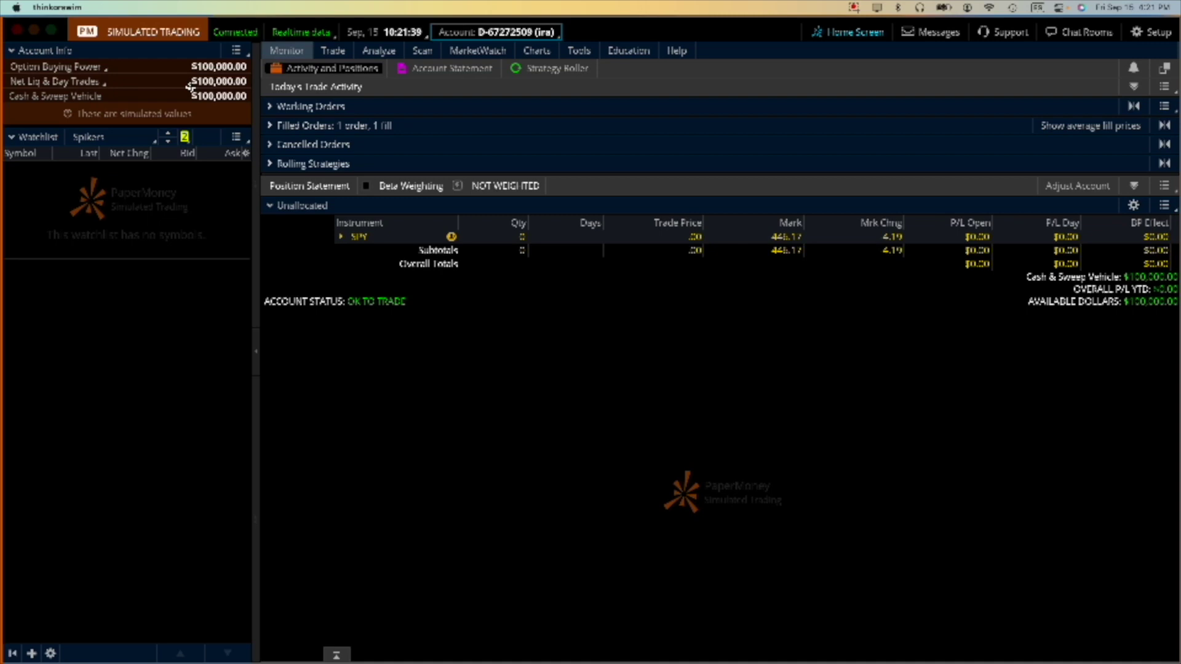
pyautogui.click(495, 32)
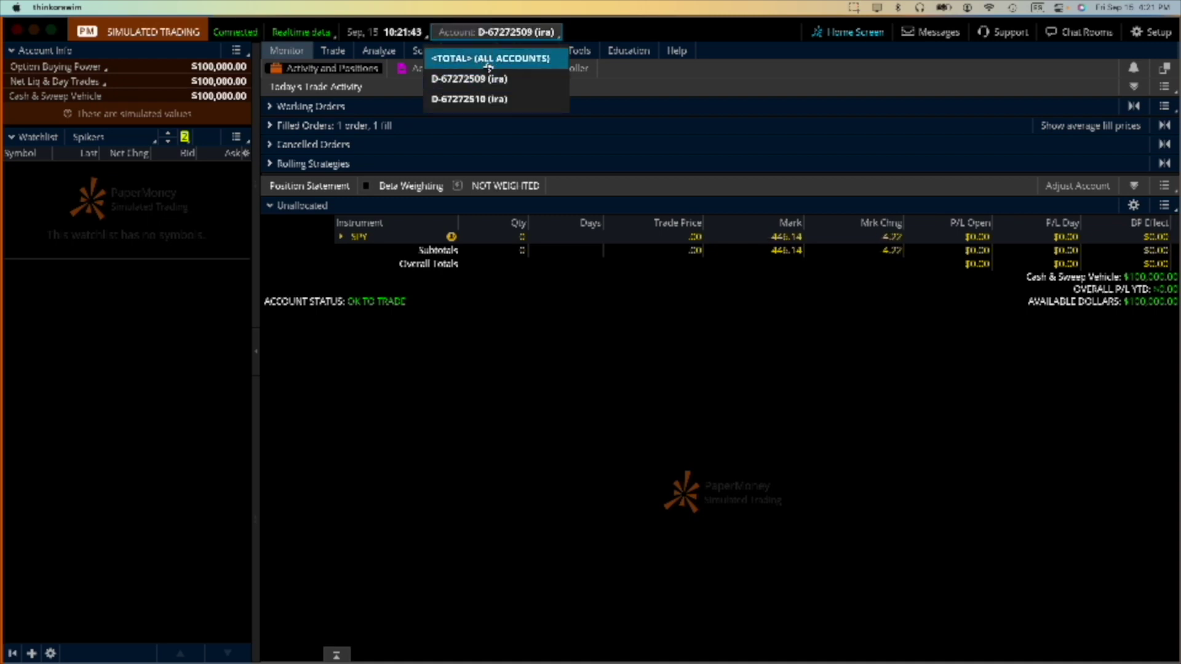
pyautogui.click(485, 100)
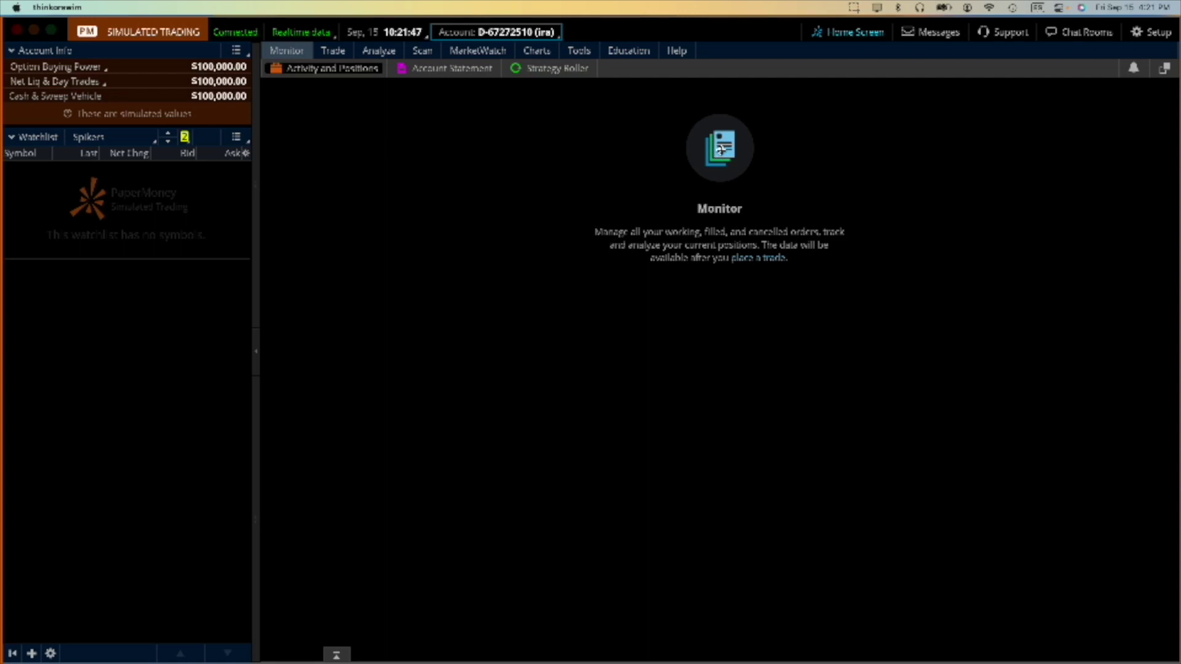
# Buy 1 share of SPY with a limit order at 446.23 and view the new position in Monitor
pyautogui.click(745, 259)
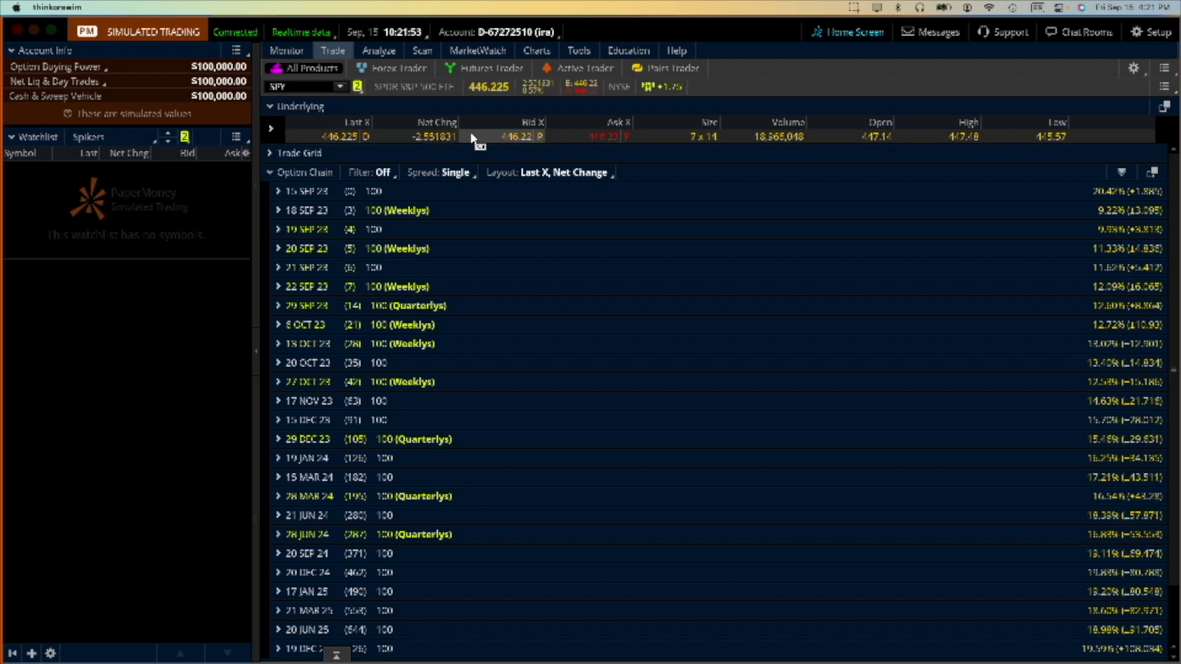
pyautogui.click(599, 136)
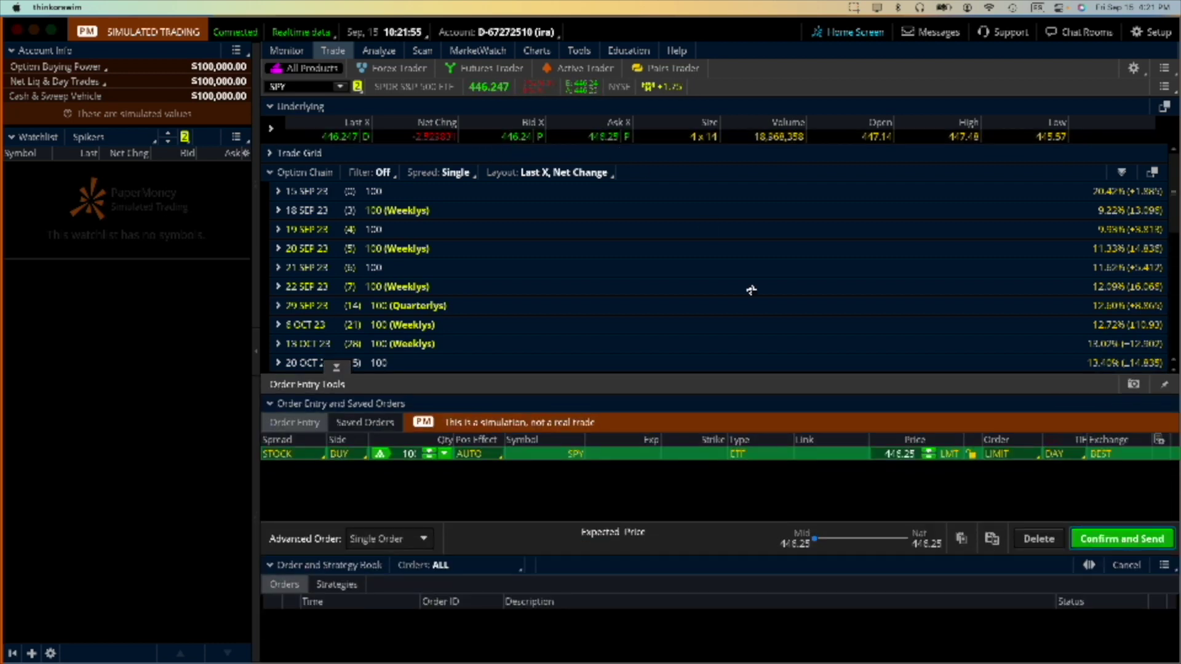
pyautogui.press('BackSpace')
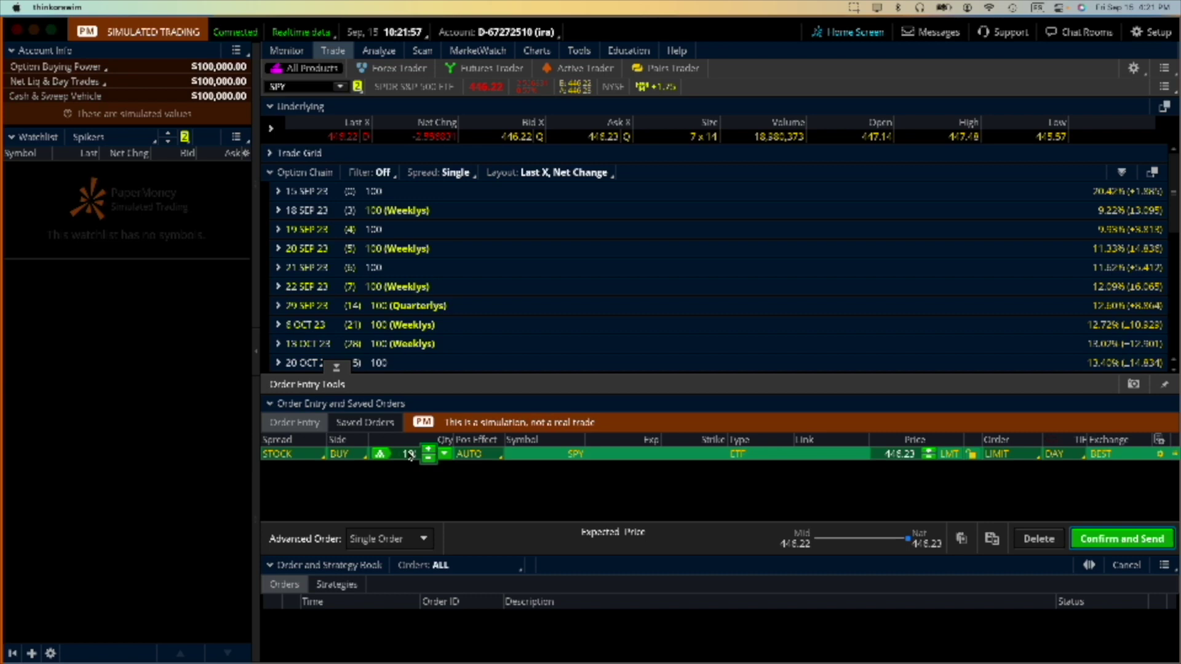
pyautogui.click(1093, 541)
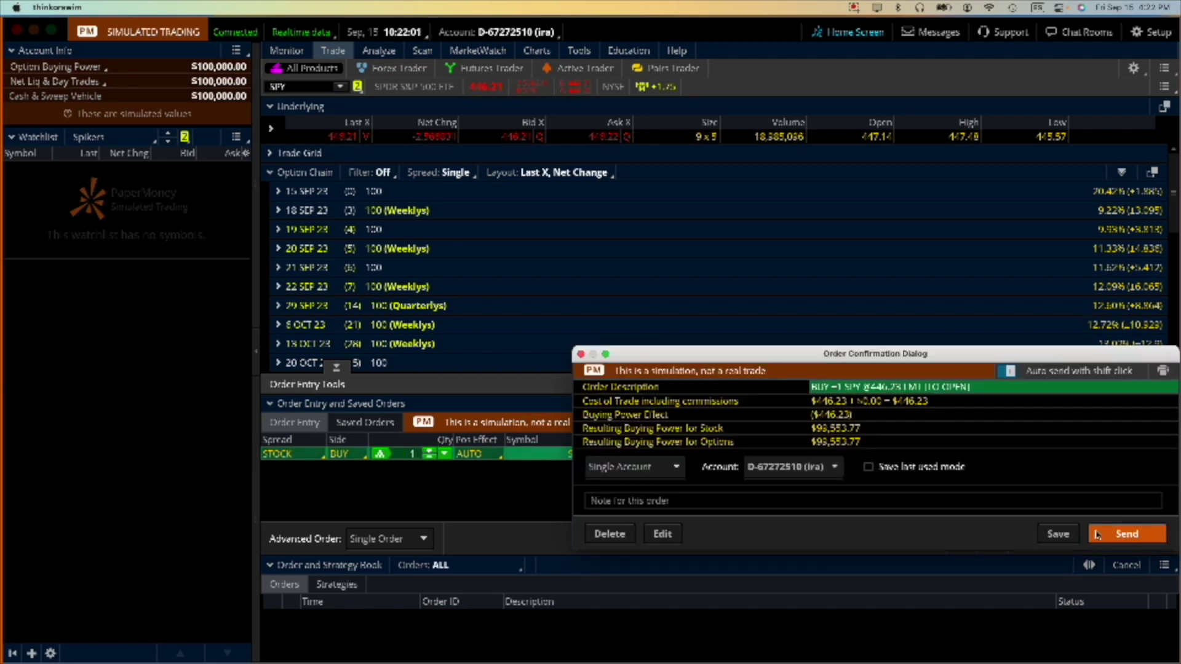
pyautogui.click(1092, 541)
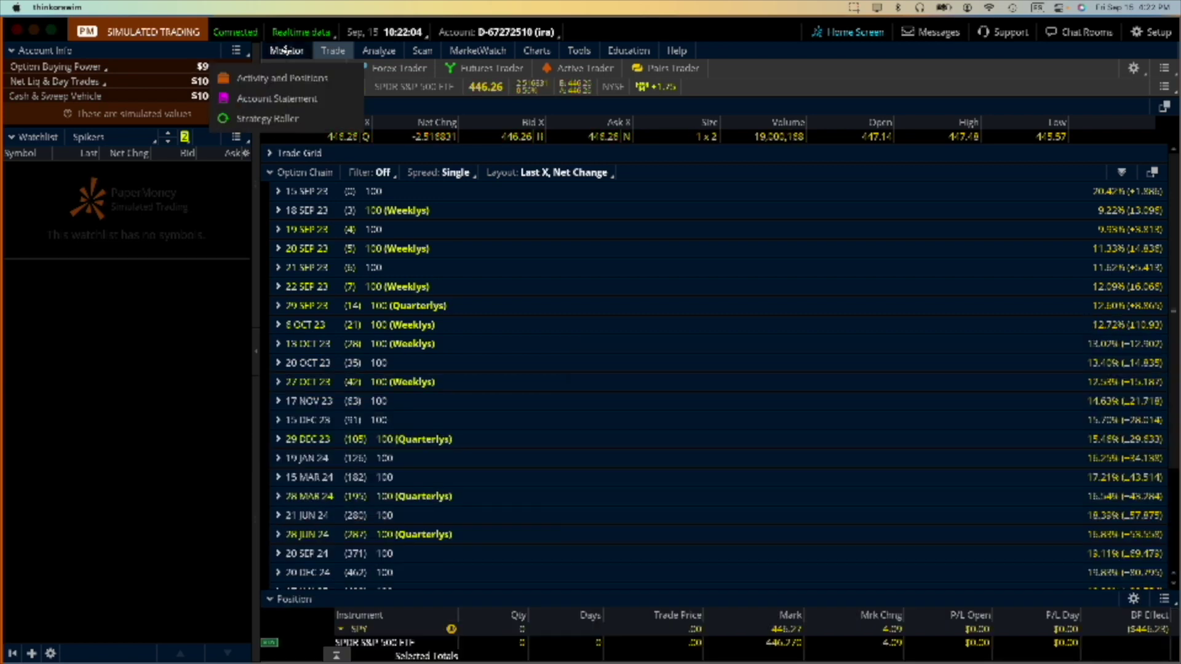
pyautogui.click(286, 50)
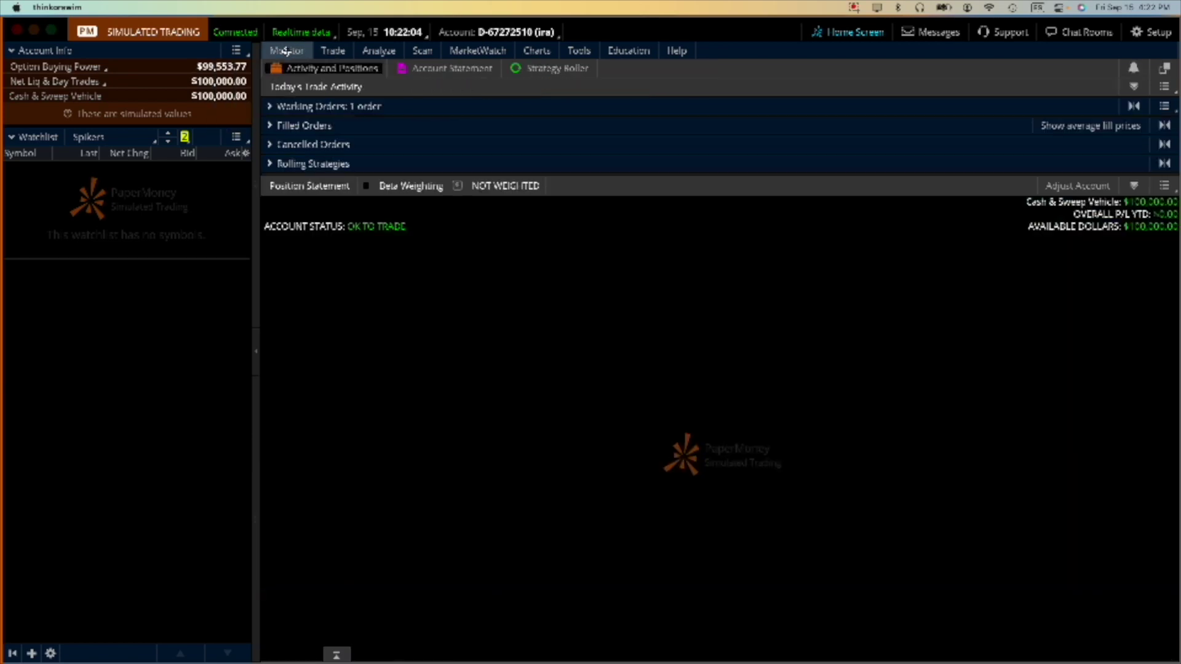
# Adjust the account to IRA margin with $100,000 cash, resetting all balances and positions to zero
pyautogui.click(1081, 186)
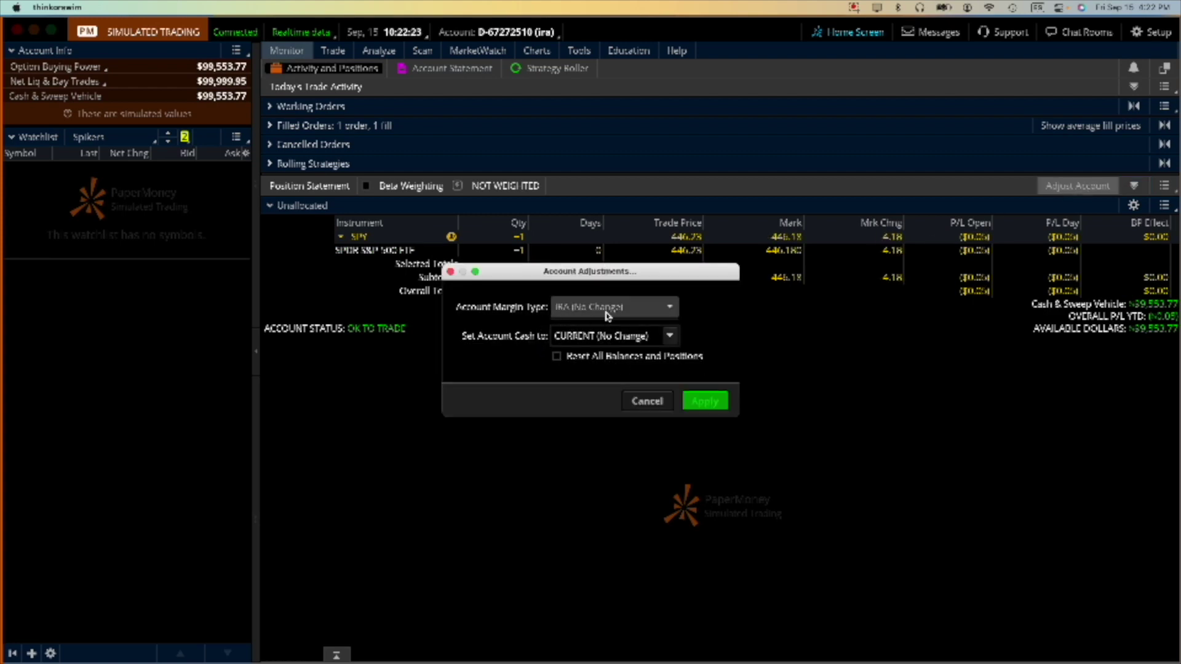
pyautogui.click(667, 310)
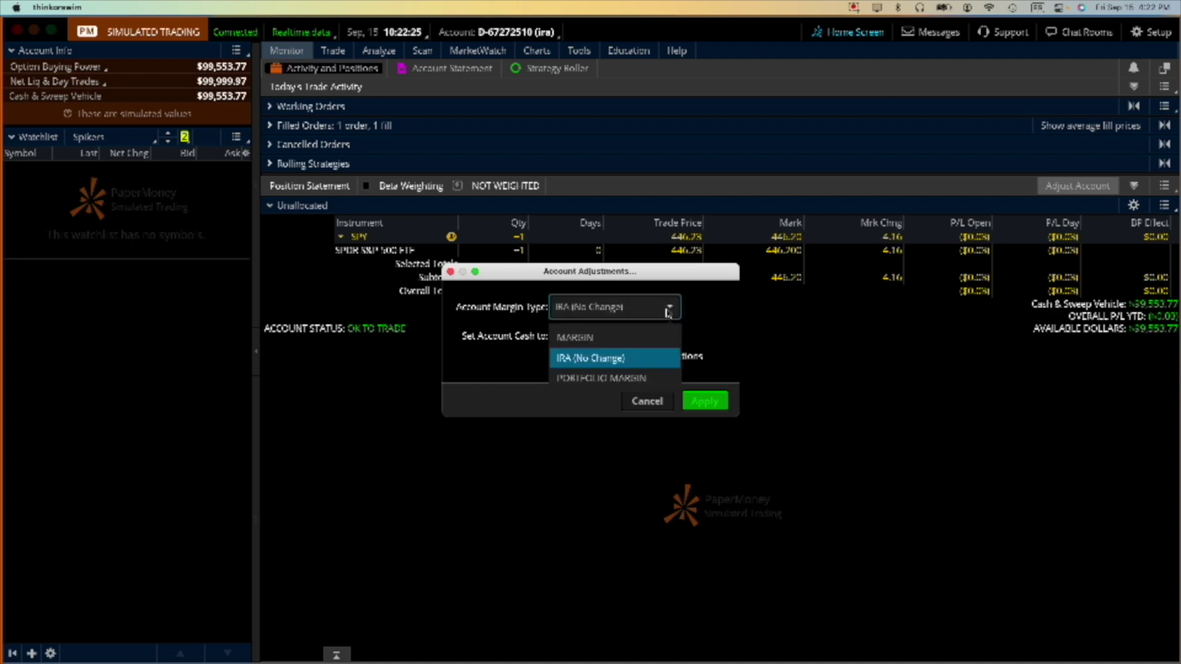
pyautogui.click(633, 364)
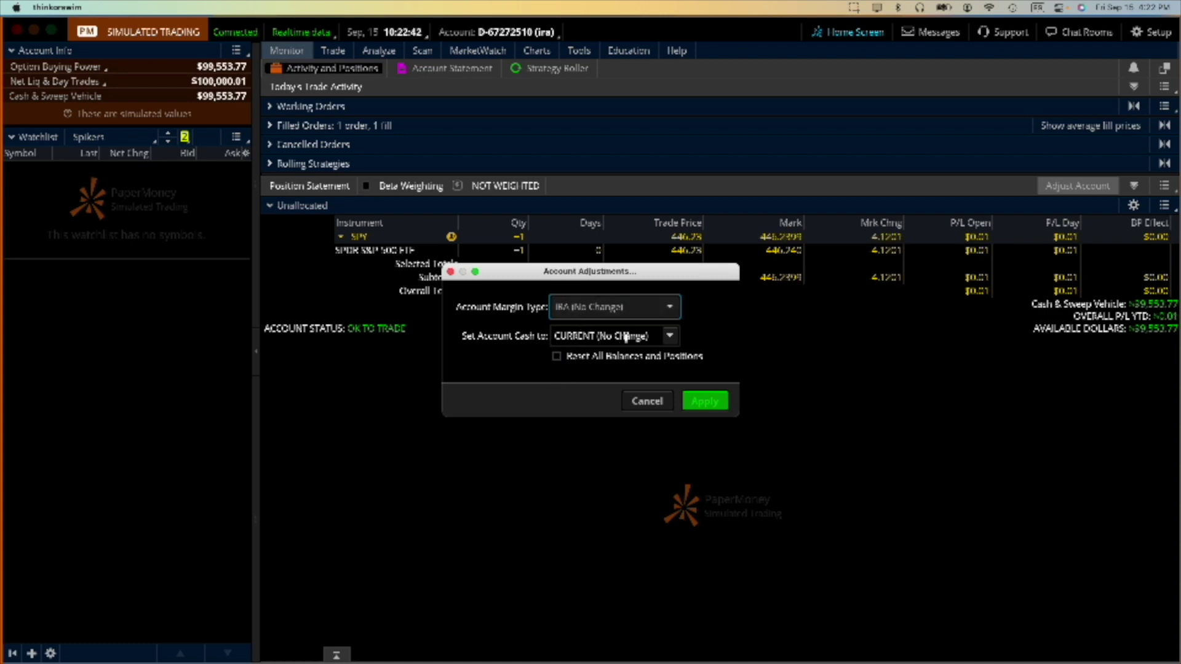
pyautogui.click(666, 338)
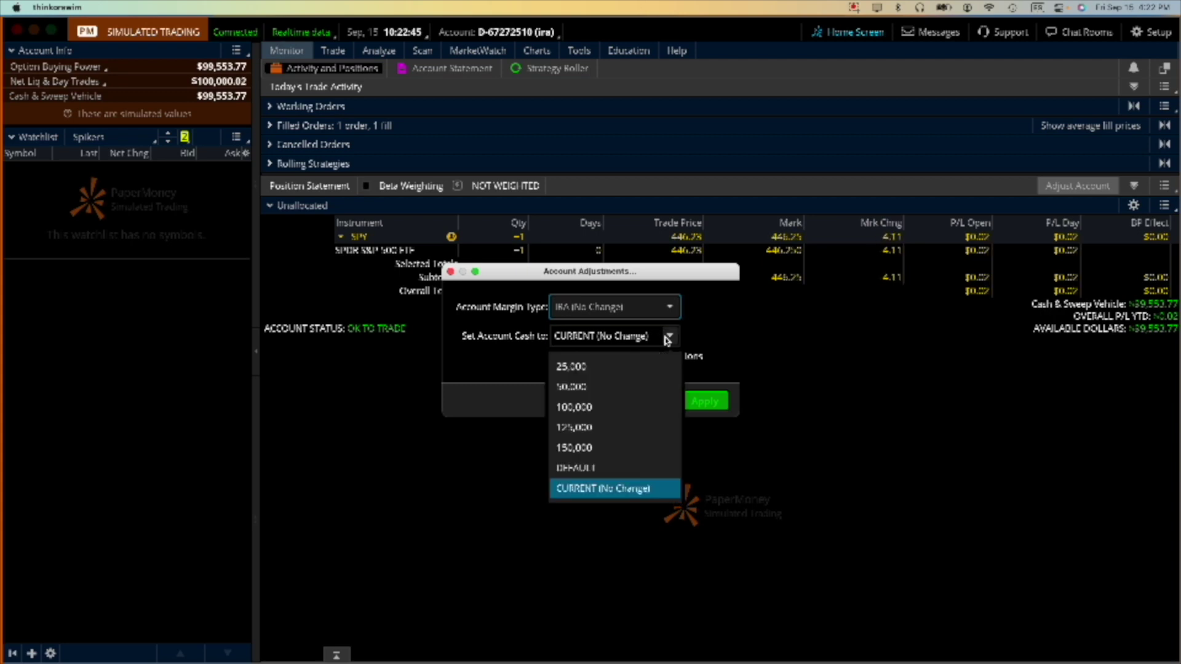
pyautogui.click(600, 409)
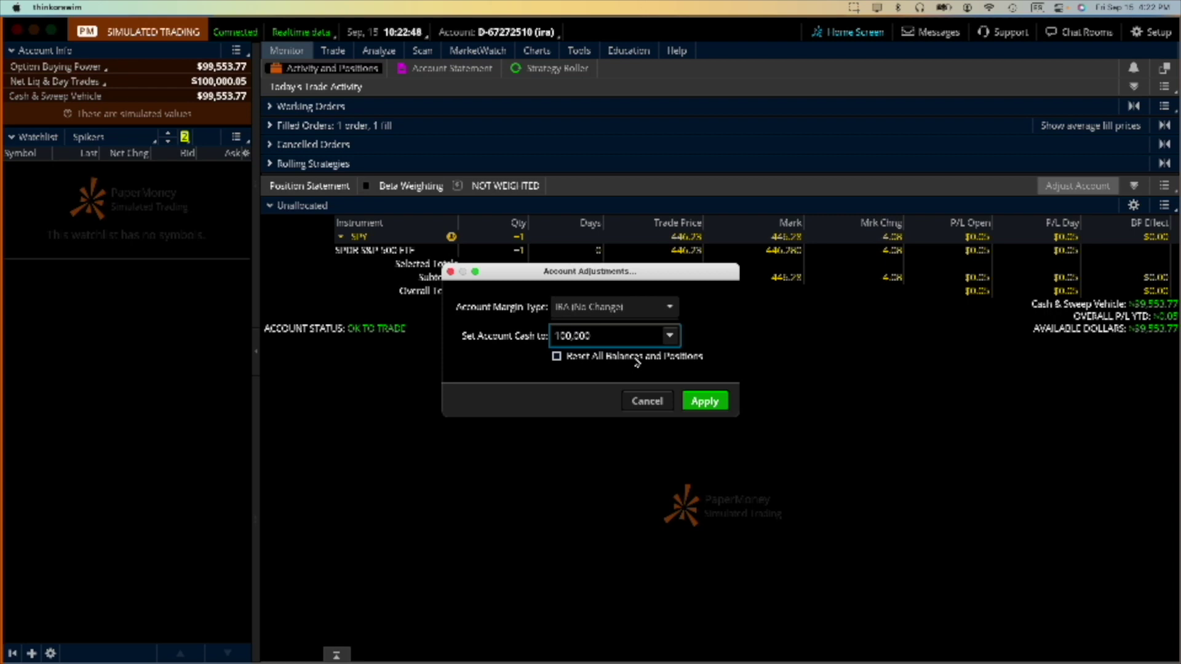
pyautogui.click(558, 357)
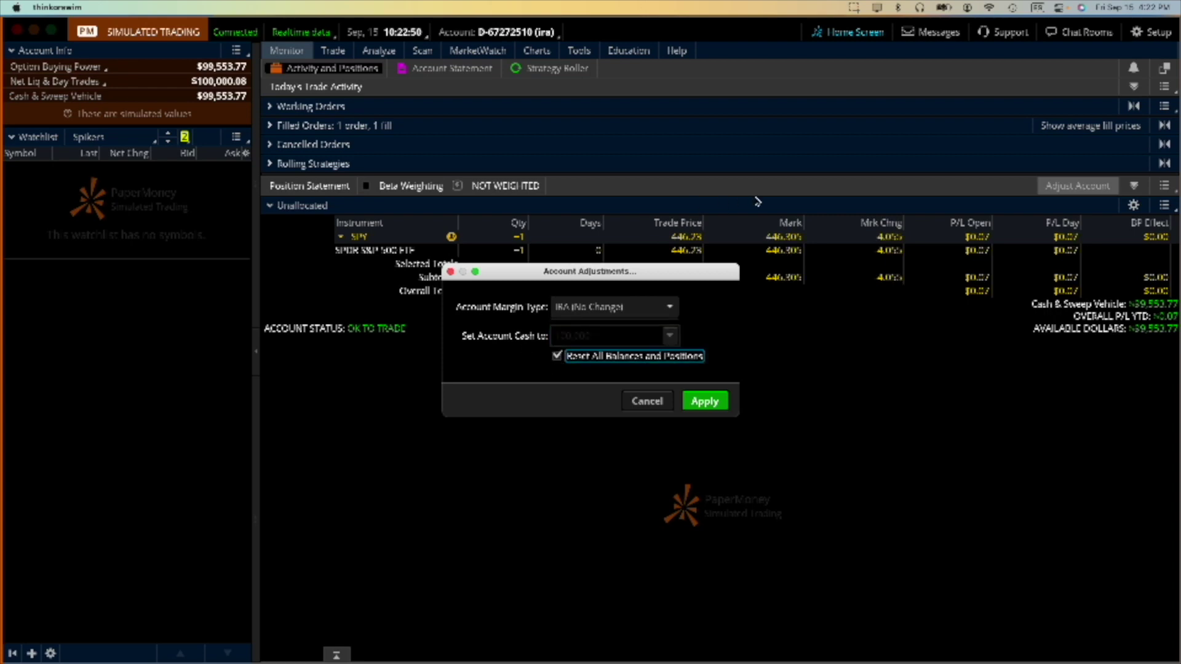
pyautogui.click(701, 406)
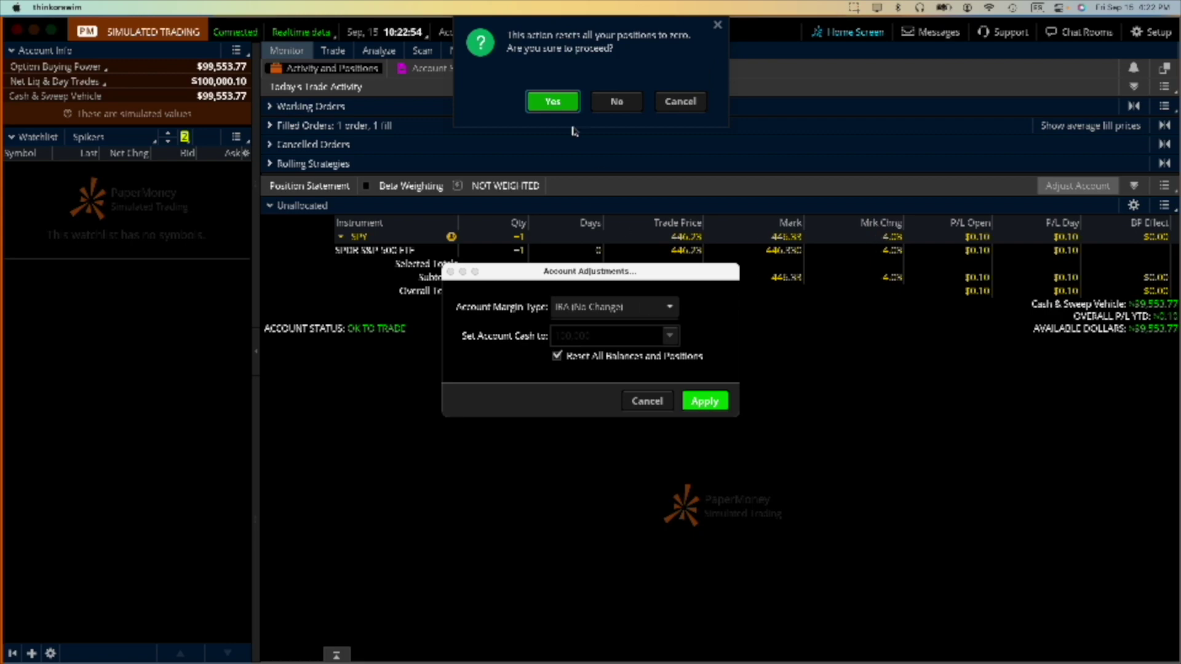
pyautogui.click(563, 109)
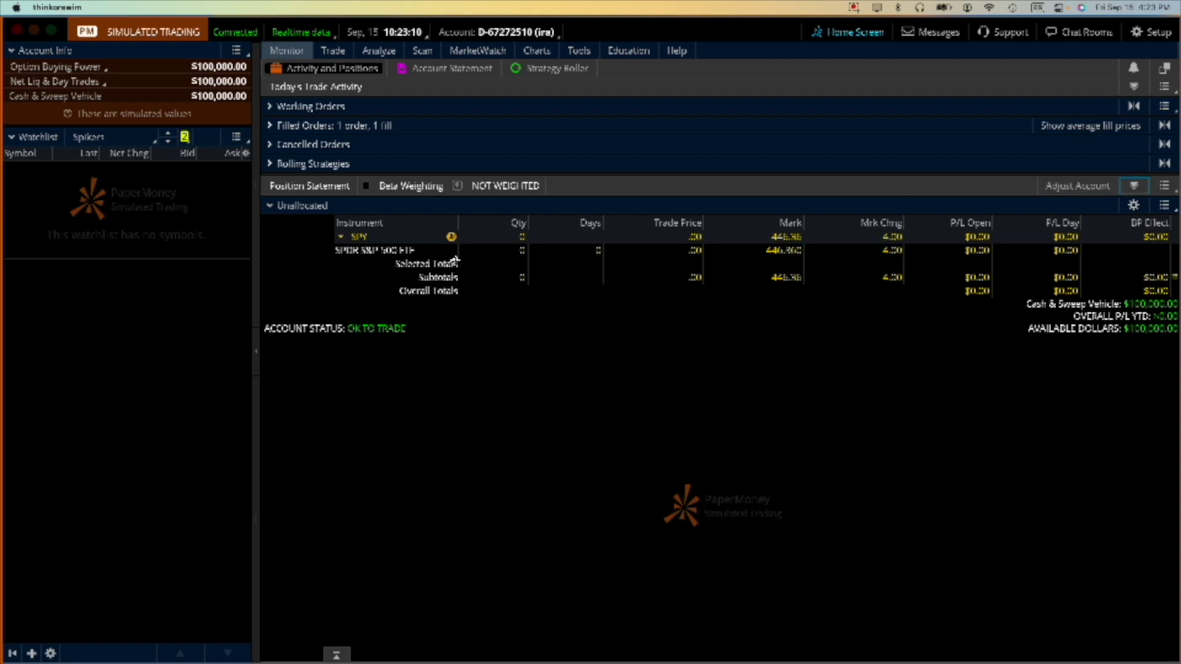
pyautogui.click(533, 32)
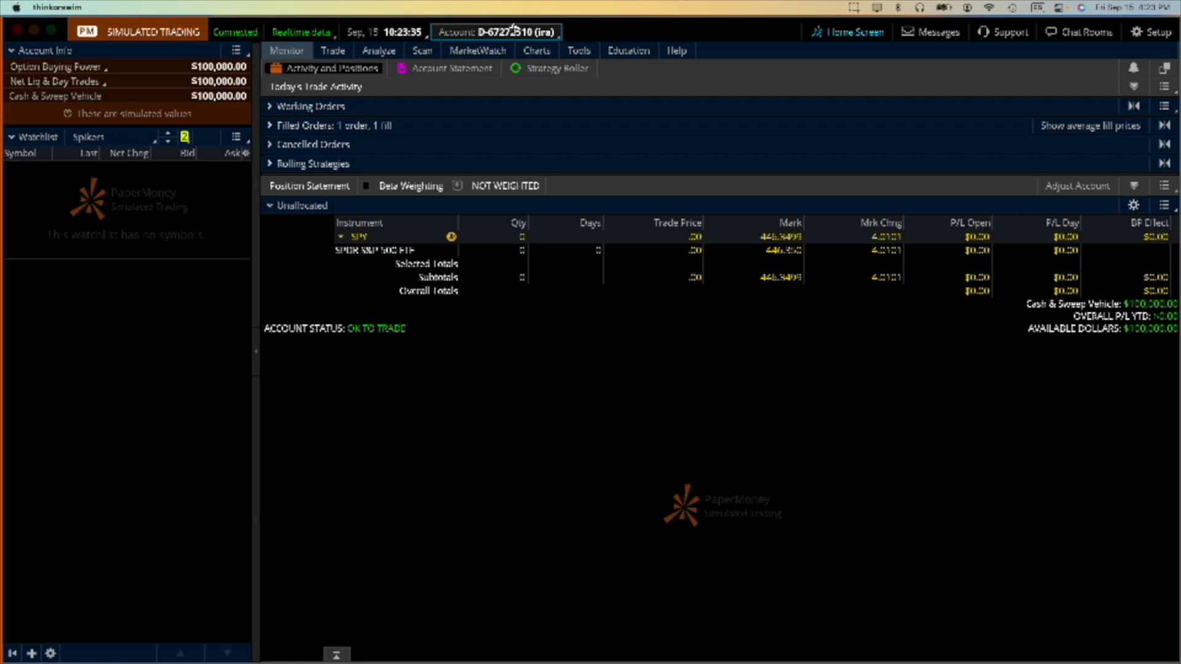
# Open the SPY daily chart and compress its price scale to show up to 480
pyautogui.moveTo(537, 43)
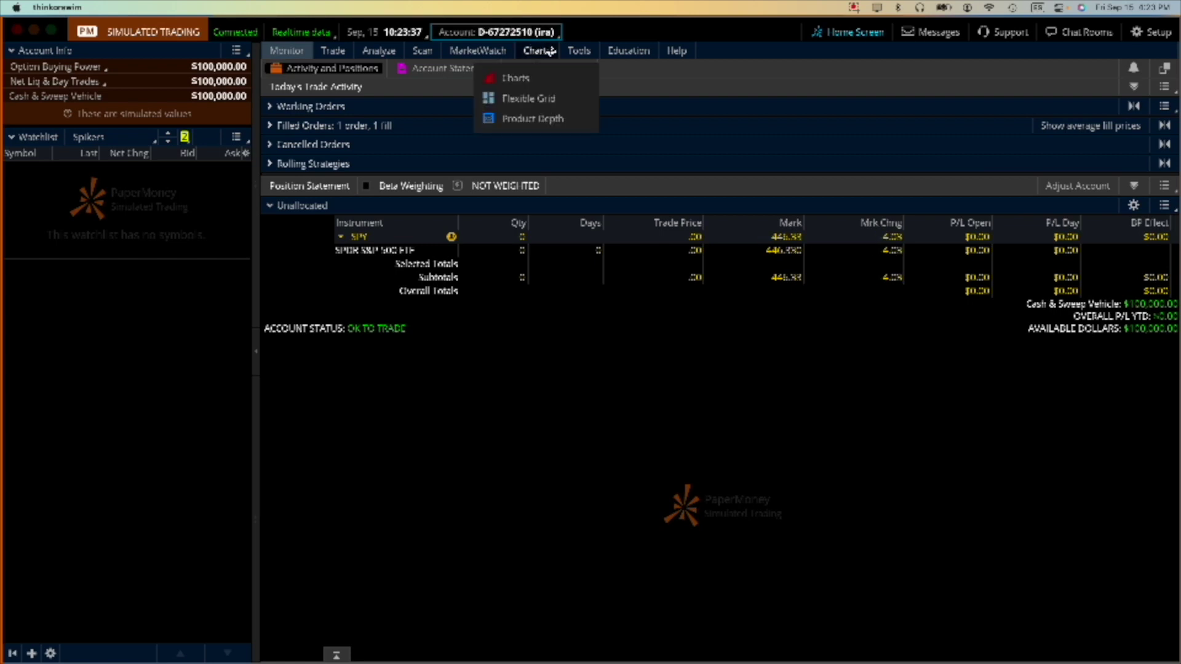
pyautogui.click(549, 51)
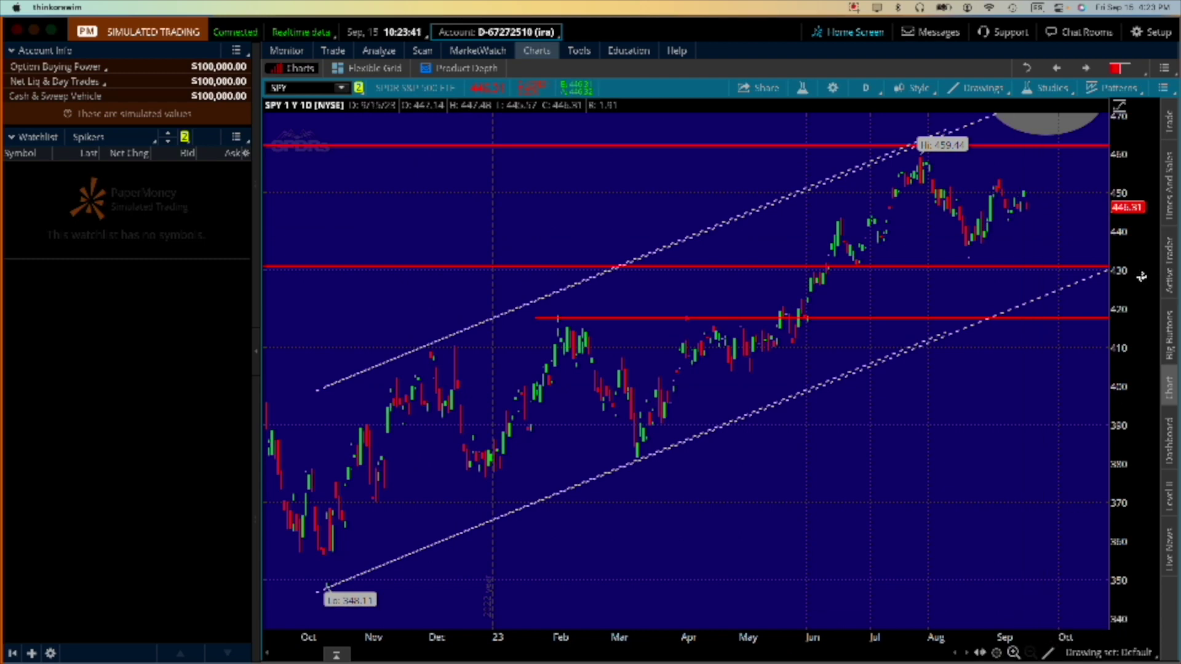
pyautogui.moveTo(1142, 276); pyautogui.dragTo(1142, 302)
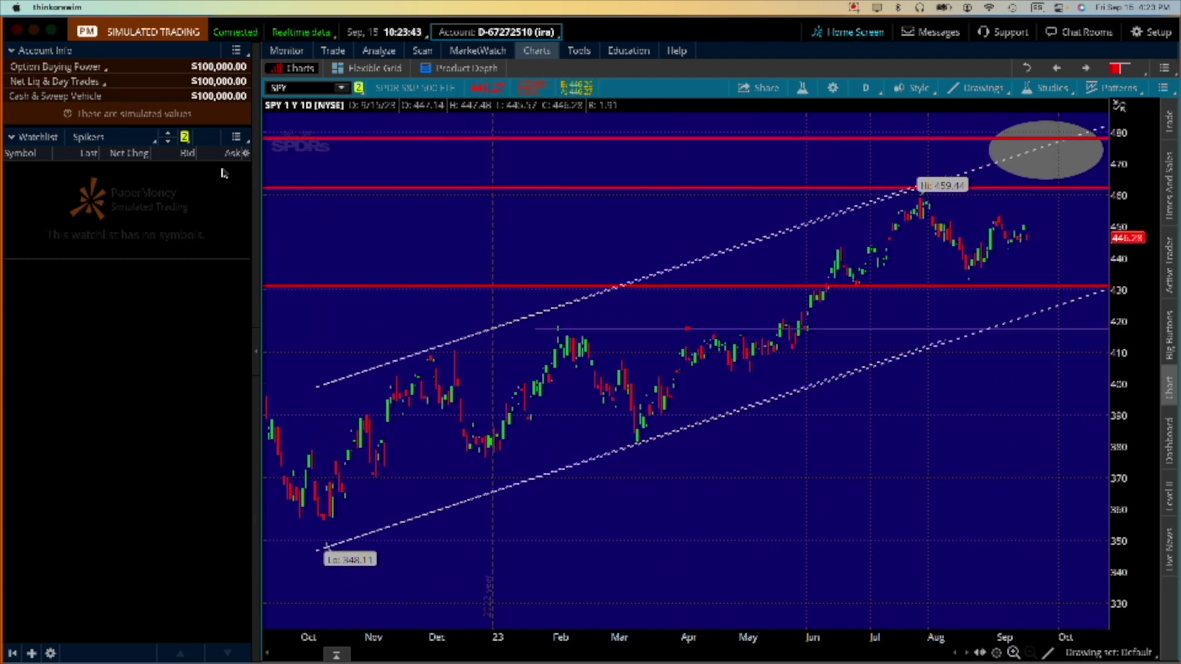
# Switch the chart symbol to AAPL and draw a horizontal price line near 188
pyautogui.click(312, 88)
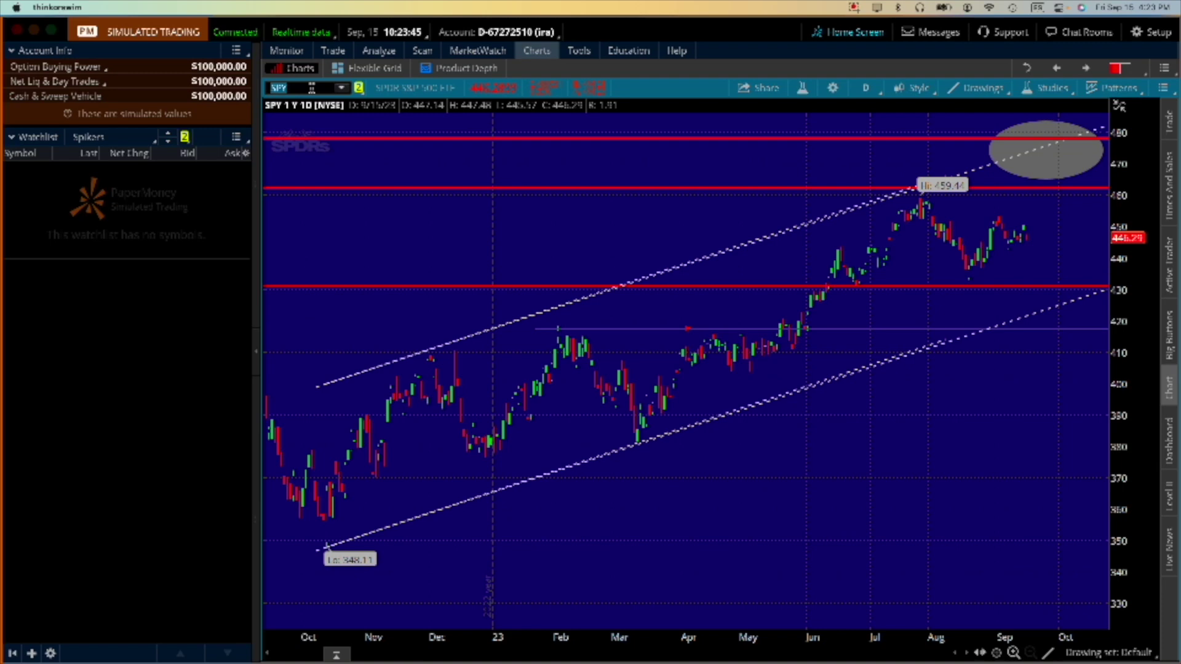
pyautogui.write('AAPL')
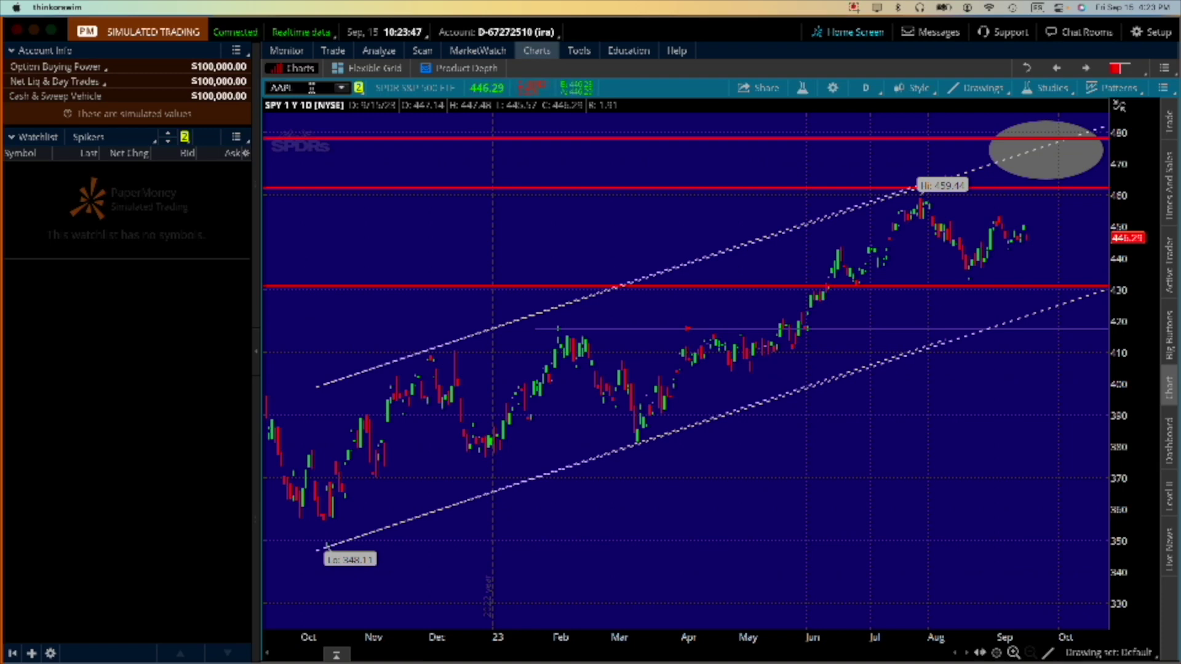
pyautogui.press('Return')
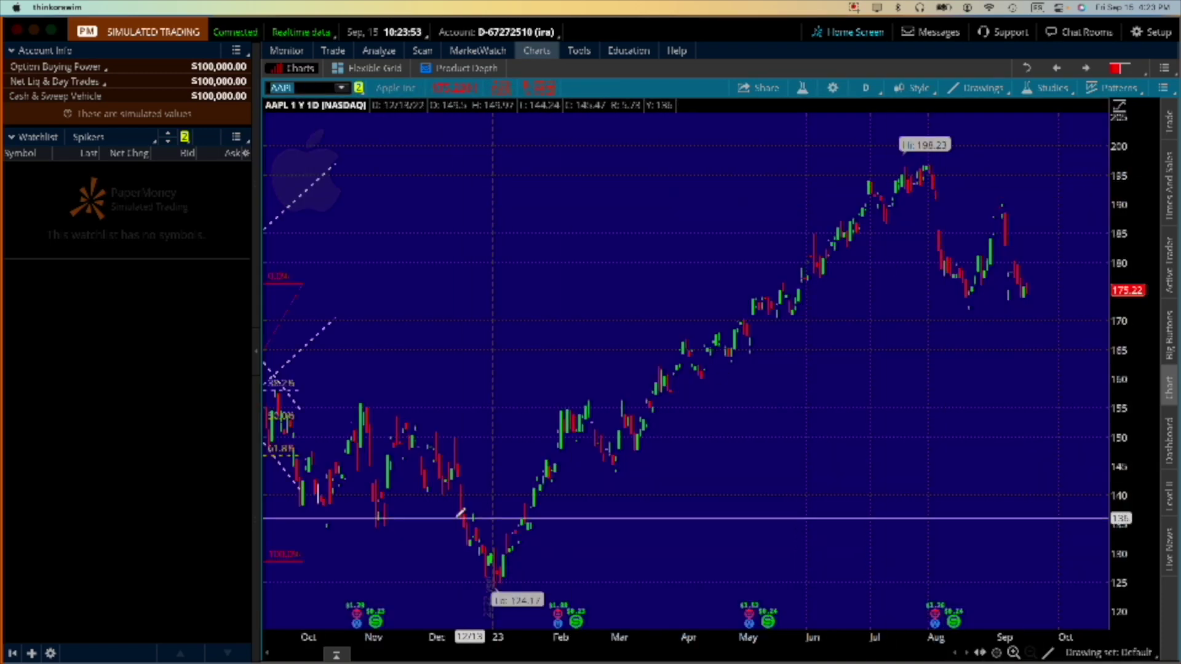
pyautogui.click(480, 209)
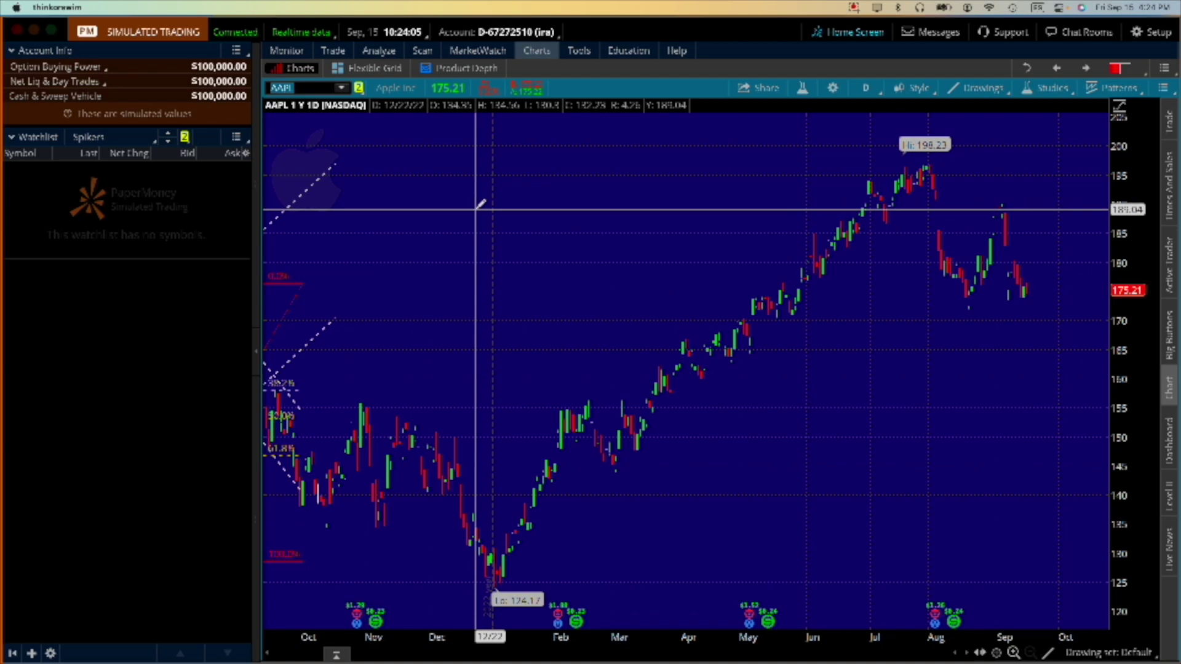
# In Edit Studies, search 'Ich' and add Ichimoku (9, 26) to the AAPL price pane
pyautogui.click(1036, 84)
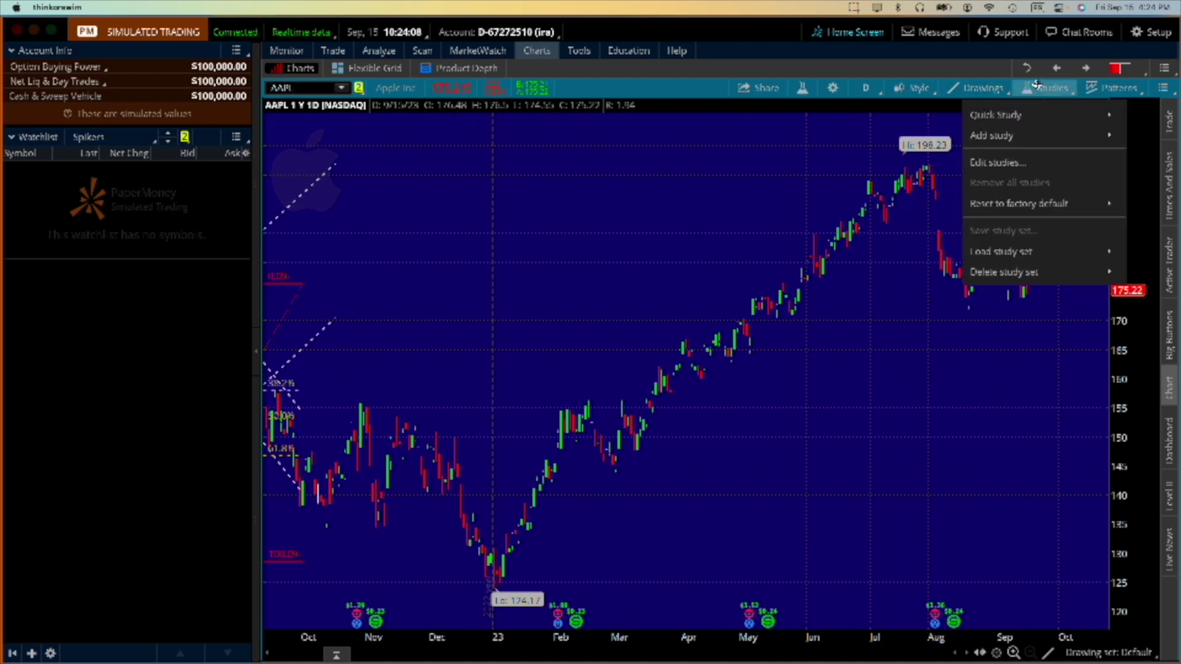
pyautogui.click(1018, 161)
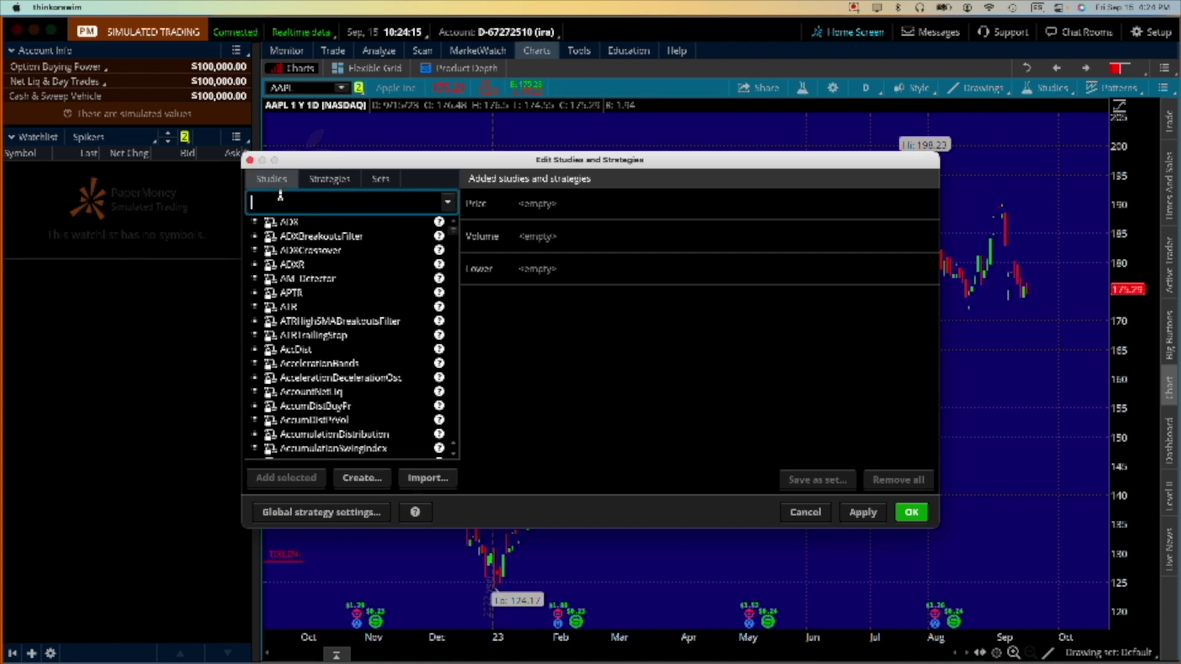
pyautogui.write('Ich')
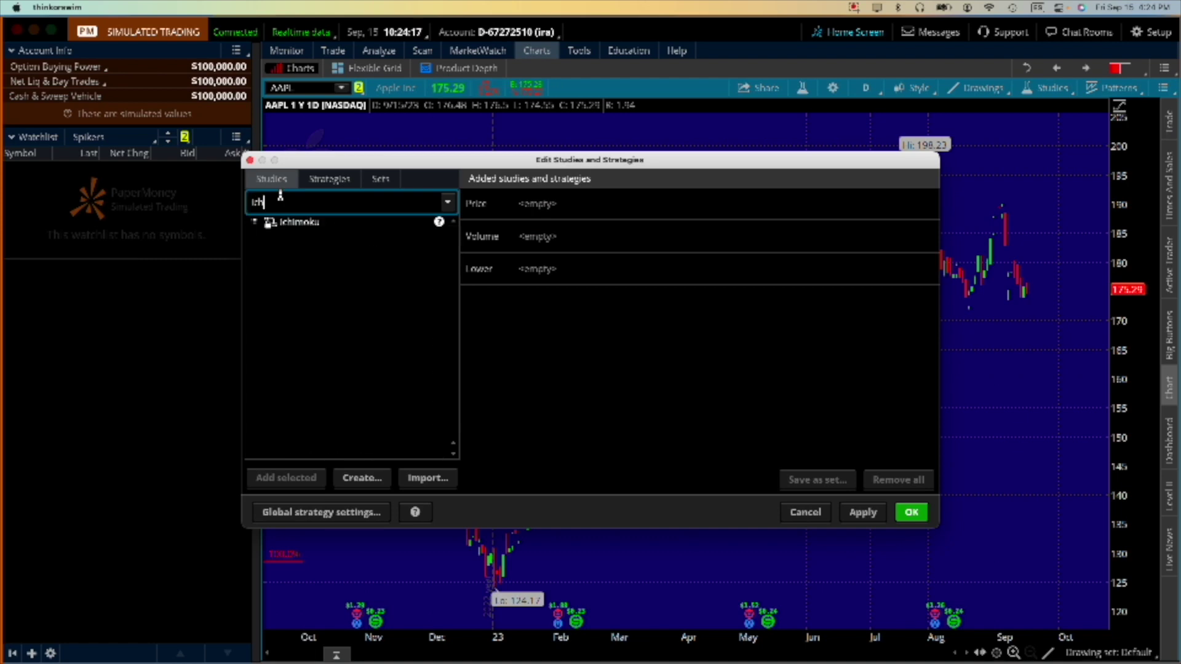
pyautogui.click(273, 224)
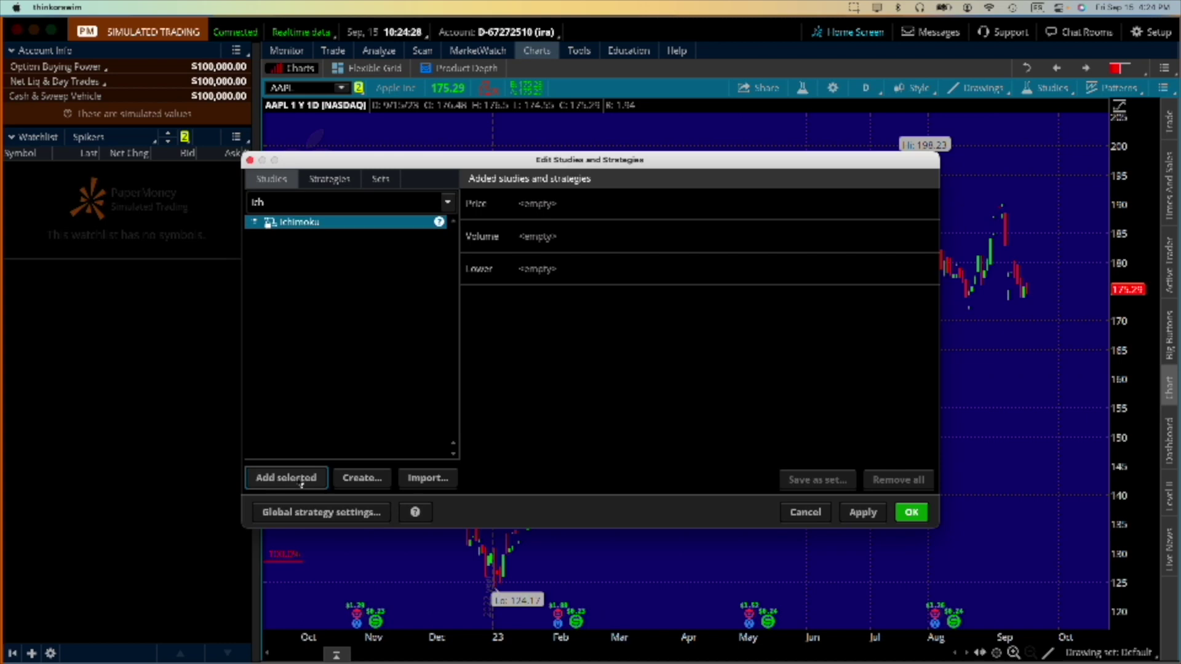
pyautogui.click(300, 482)
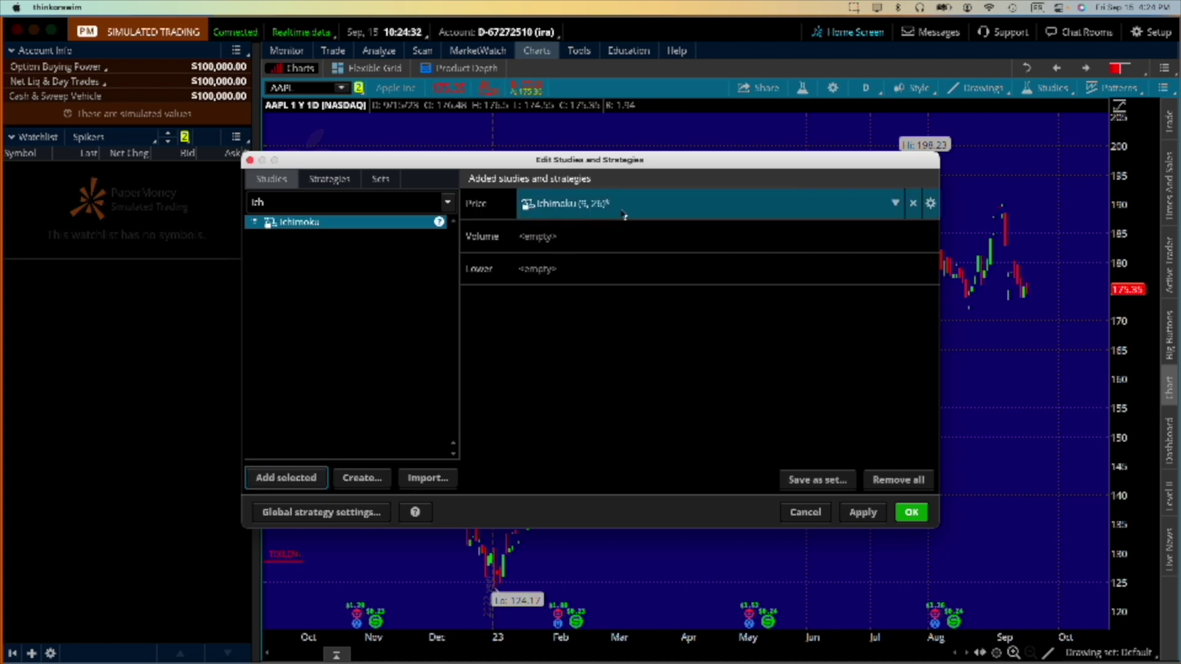
# Search 'stoch' and add StochasticFull as a lower study
pyautogui.click(328, 201)
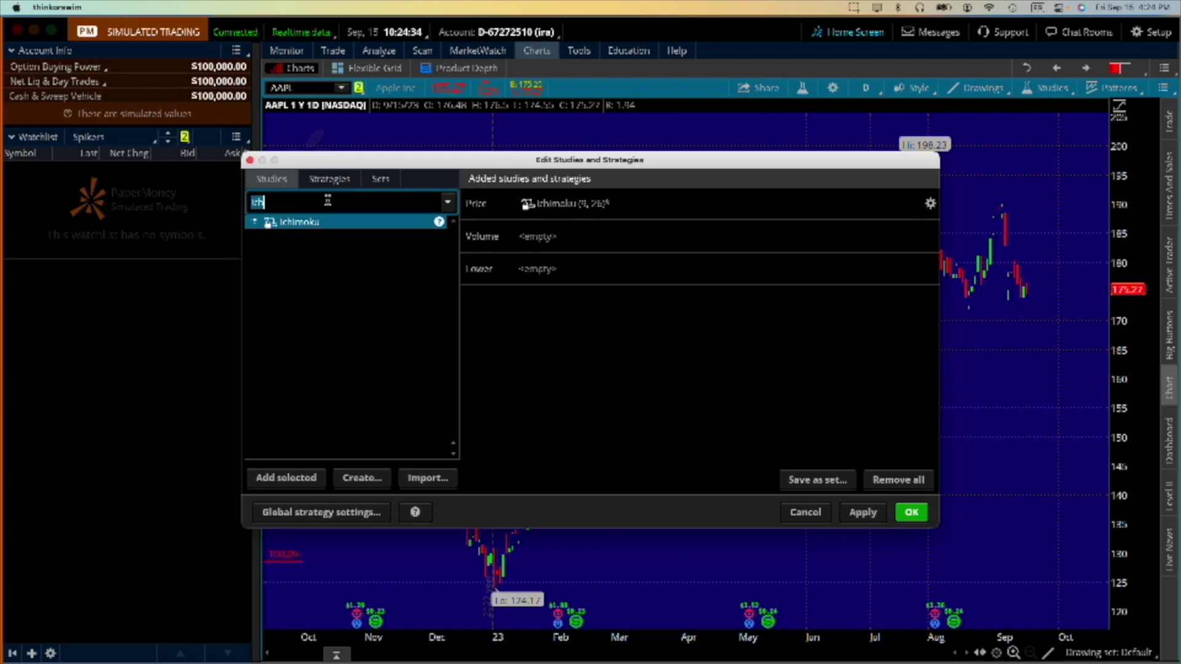
pyautogui.write('stoch')
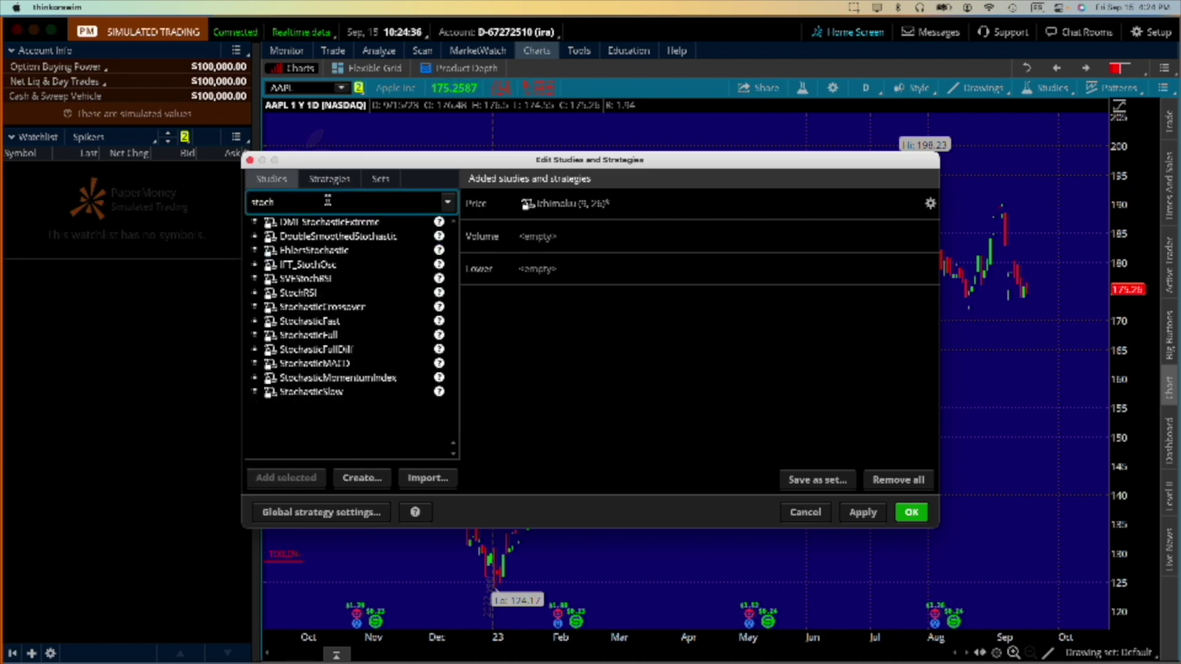
pyautogui.click(312, 337)
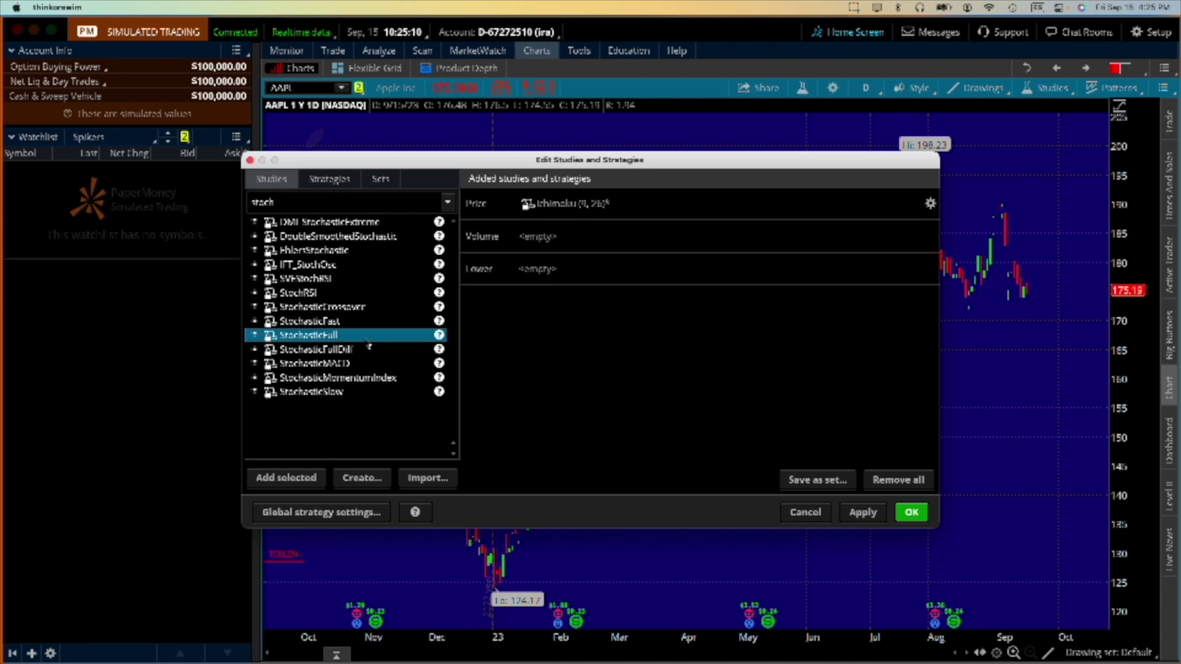
pyautogui.click(286, 479)
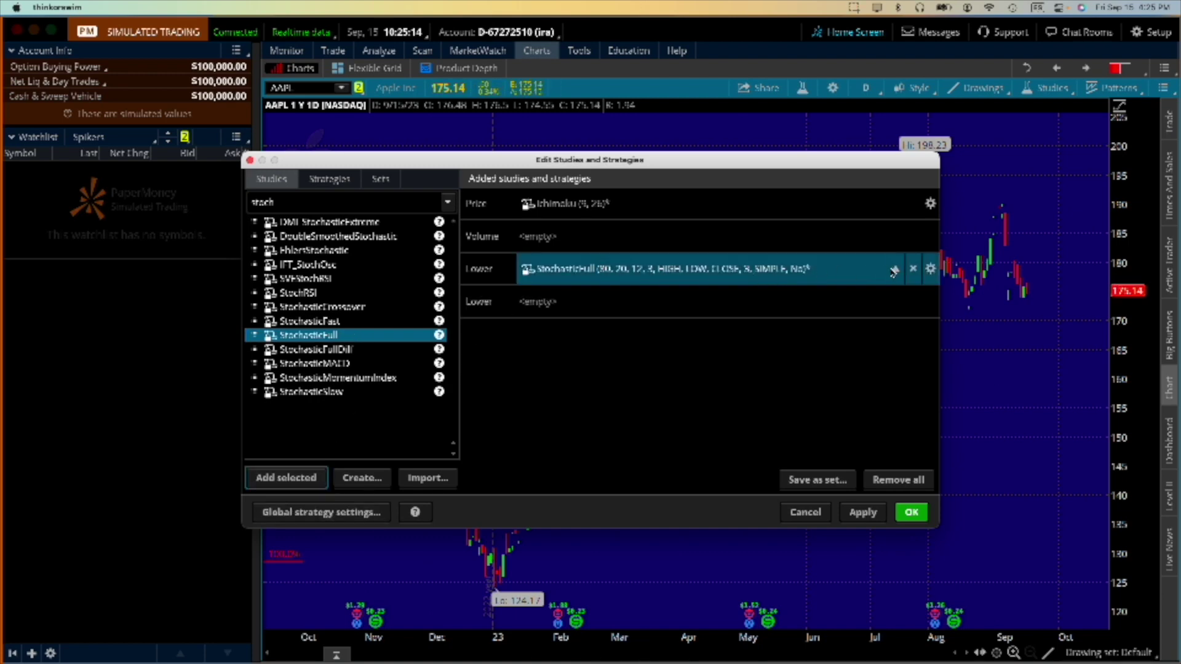
# Set StochasticFull's d period to 3 and apply the studies to the chart
pyautogui.click(930, 269)
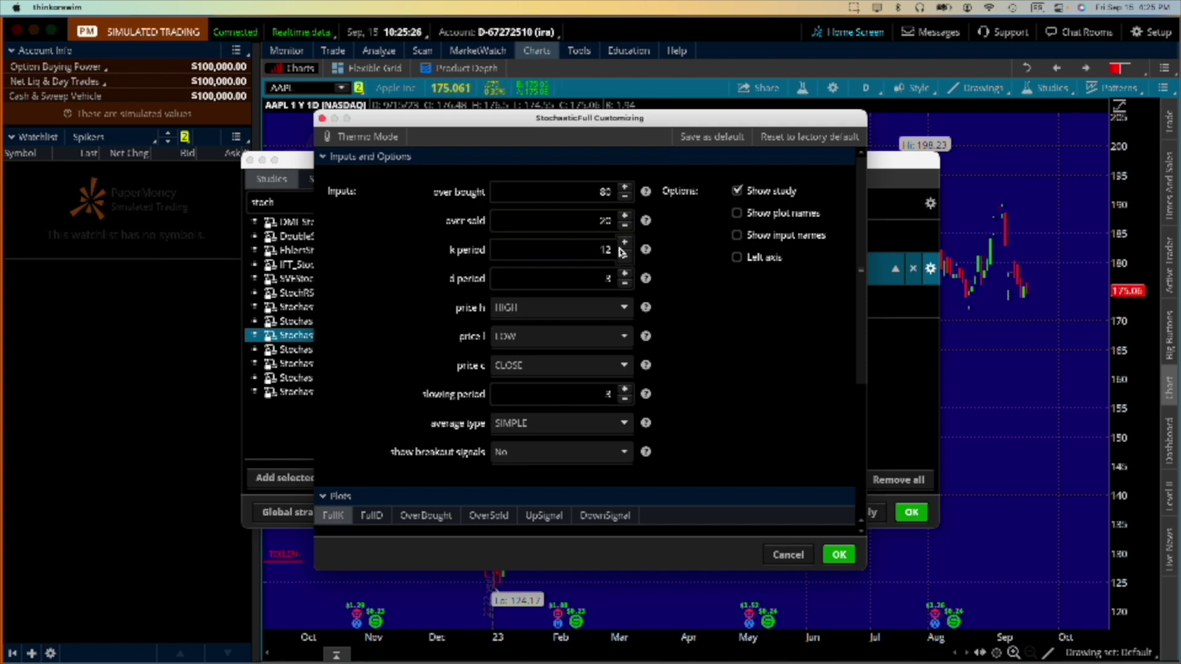
pyautogui.click(624, 271)
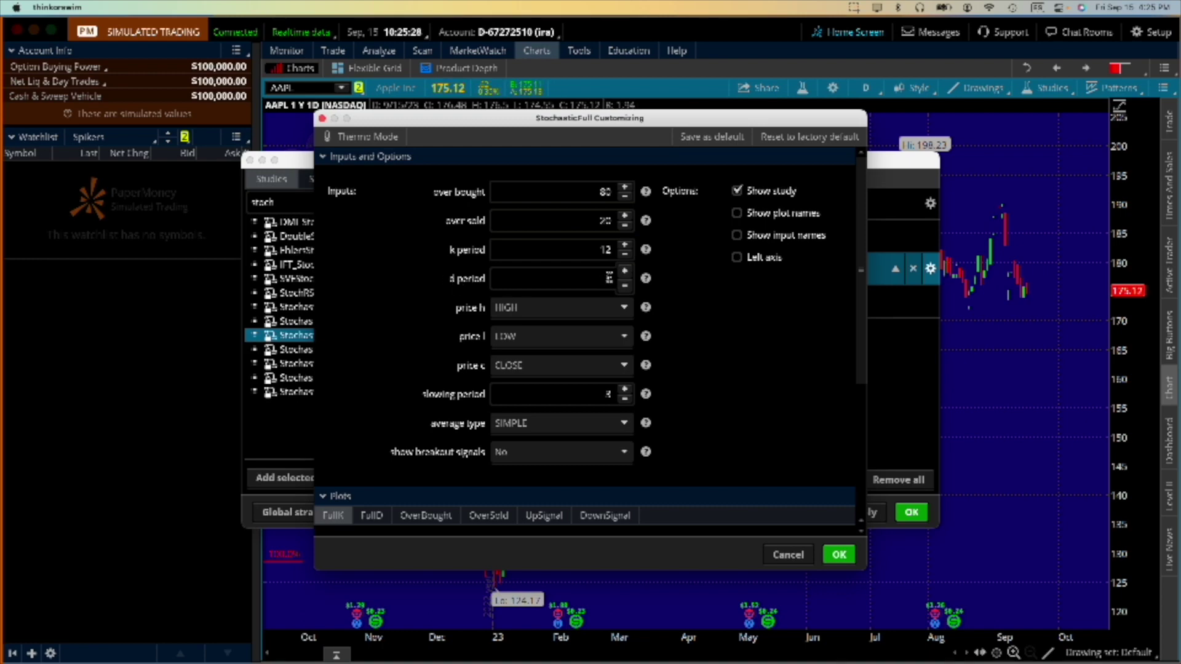
pyautogui.click(625, 285)
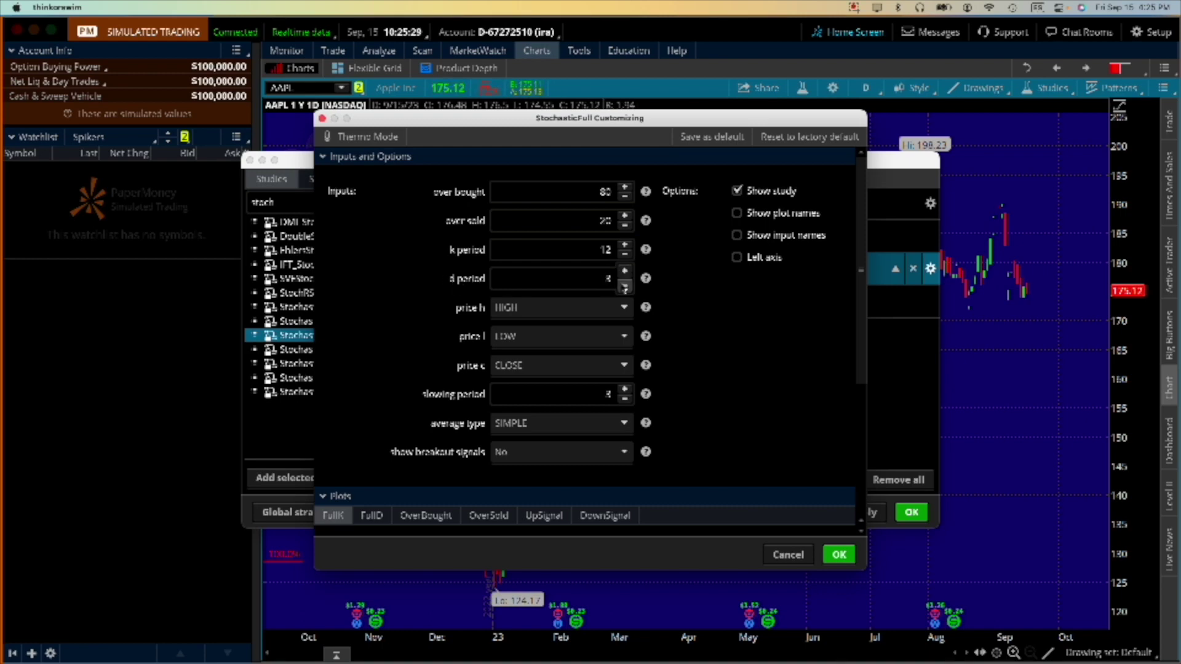
pyautogui.click(845, 558)
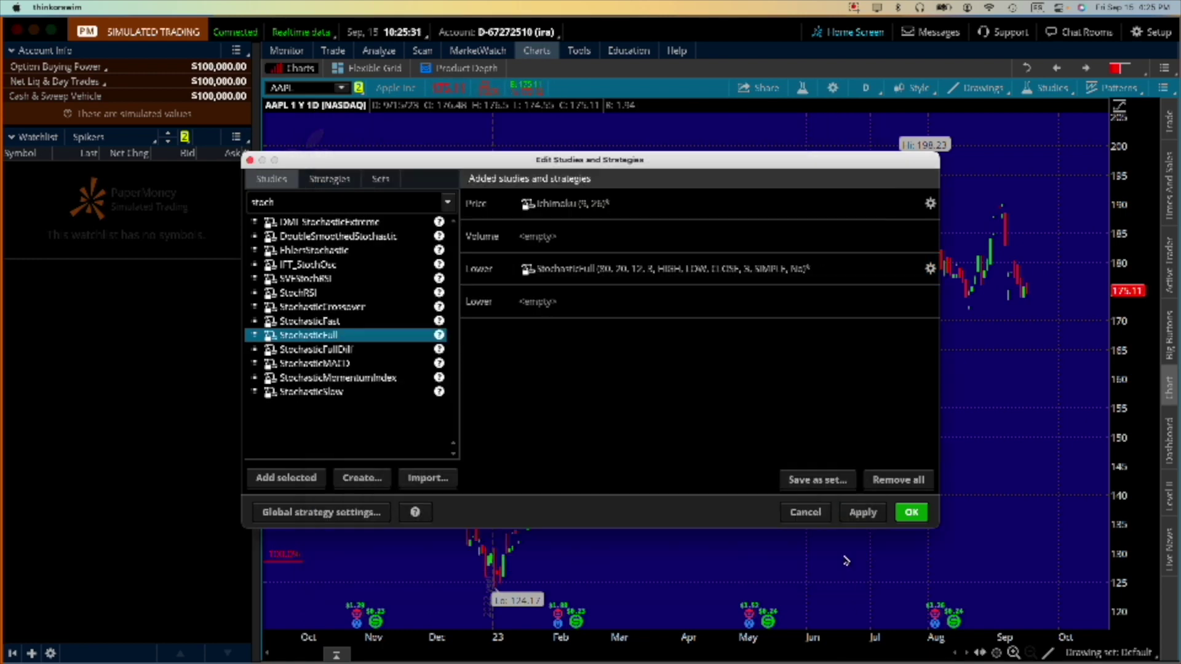
pyautogui.click(866, 517)
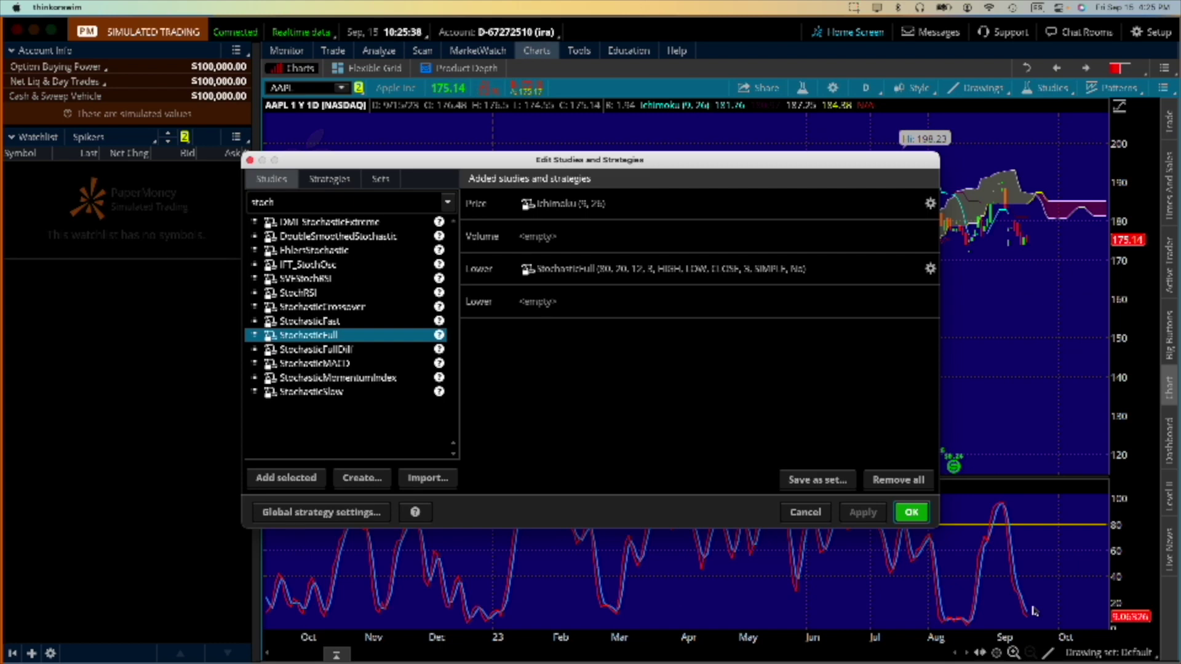
# Search 'TTM', add the TTM_ study as another lower pane, and apply it
pyautogui.click(294, 200)
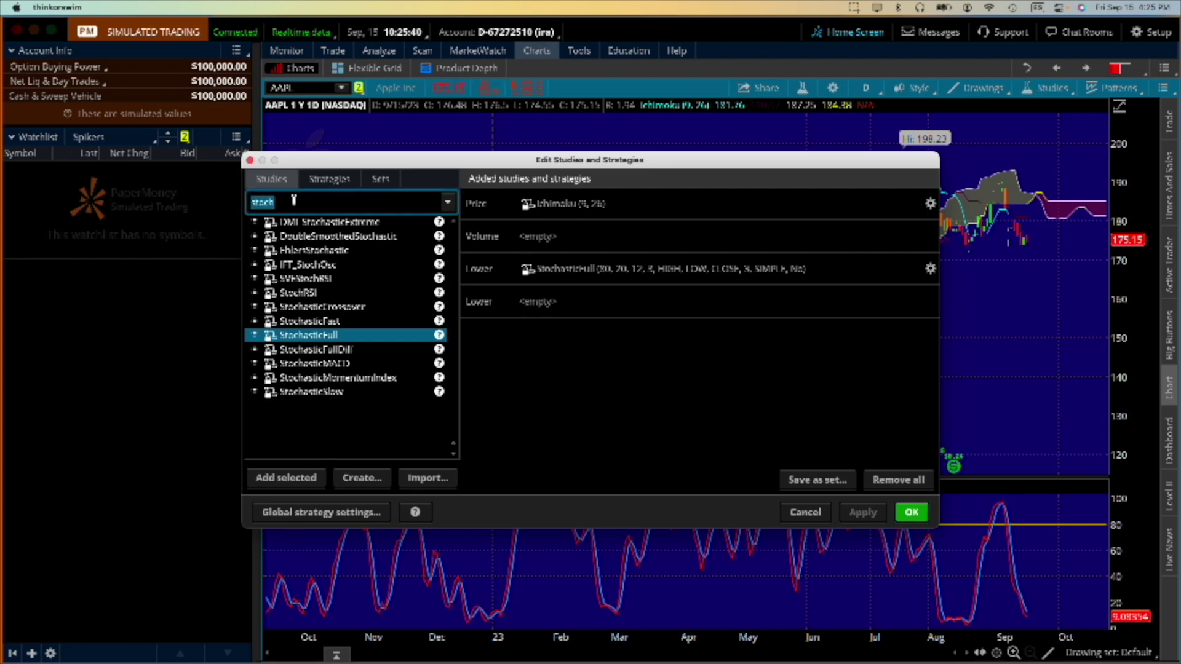
pyautogui.write('TTM')
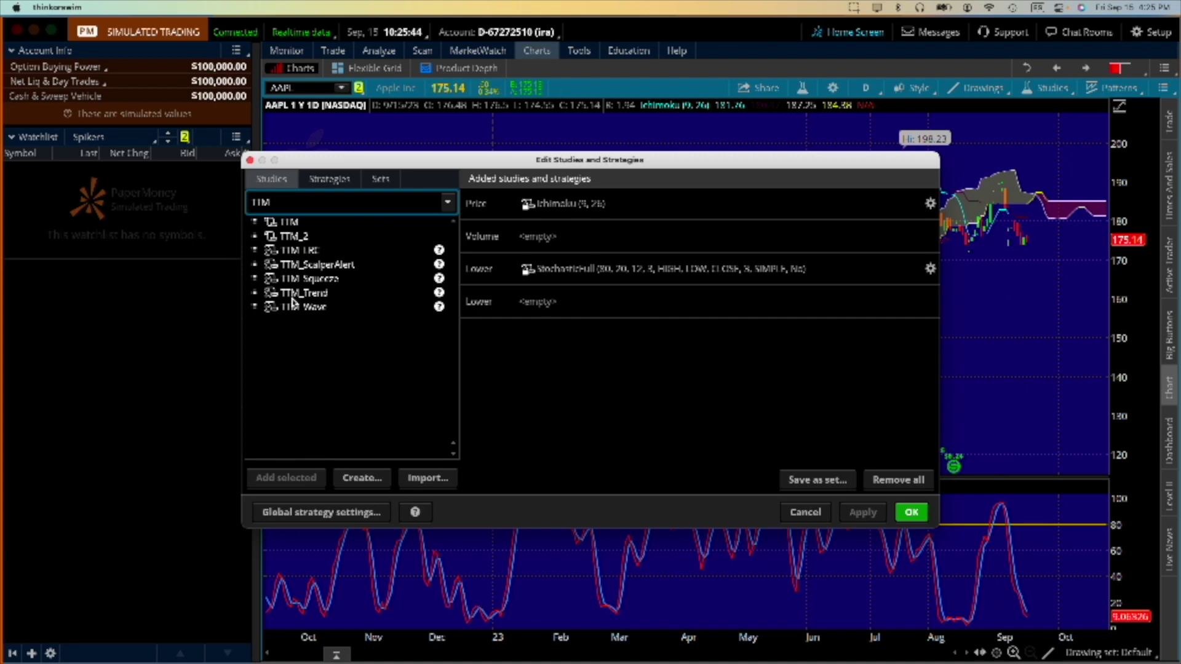
pyautogui.click(270, 225)
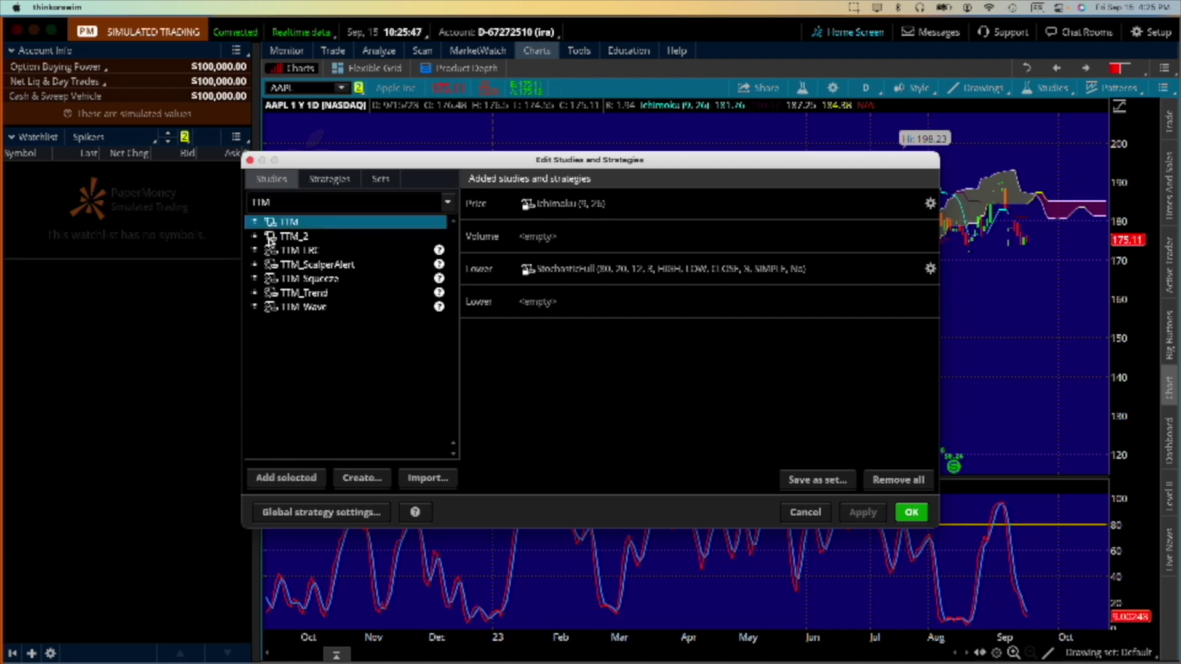
pyautogui.click(276, 478)
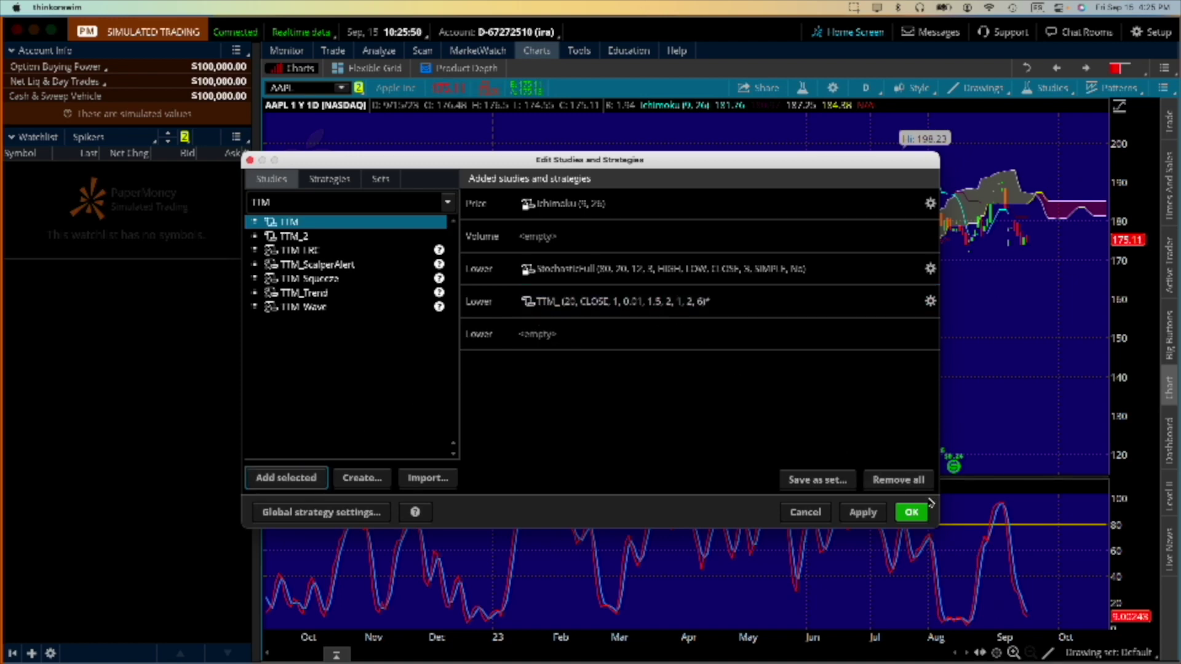
pyautogui.click(861, 512)
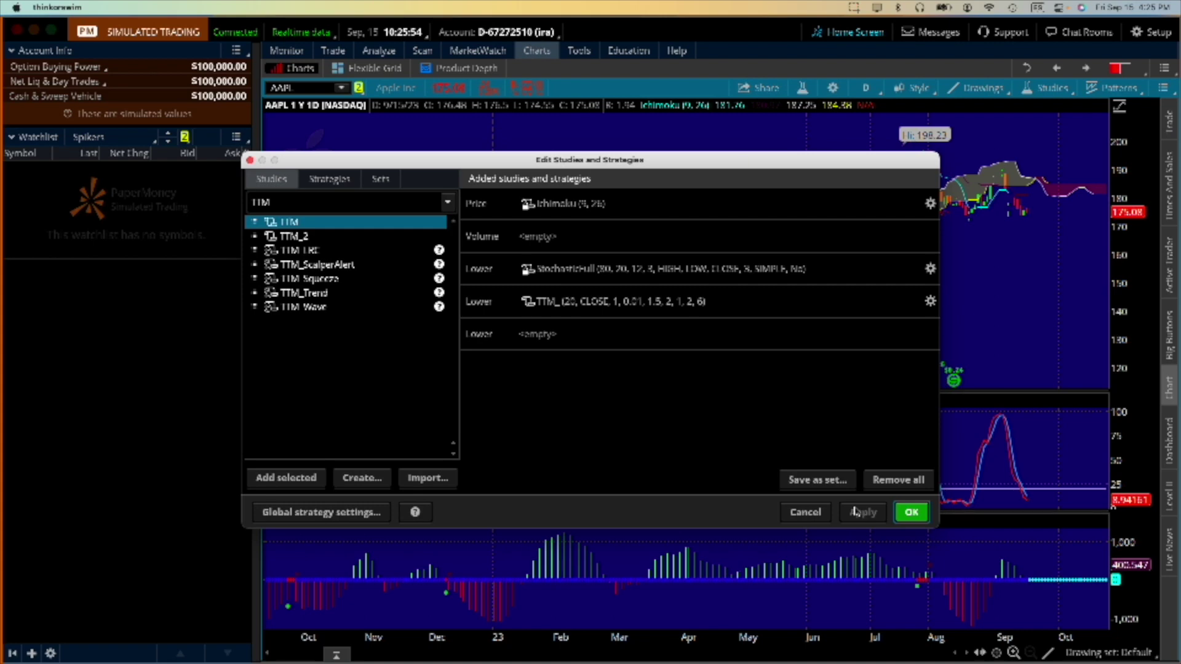
# Close Edit Studies with OK, keeping Ichimoku, StochasticFull and TTM on the AAPL chart
pyautogui.click(910, 513)
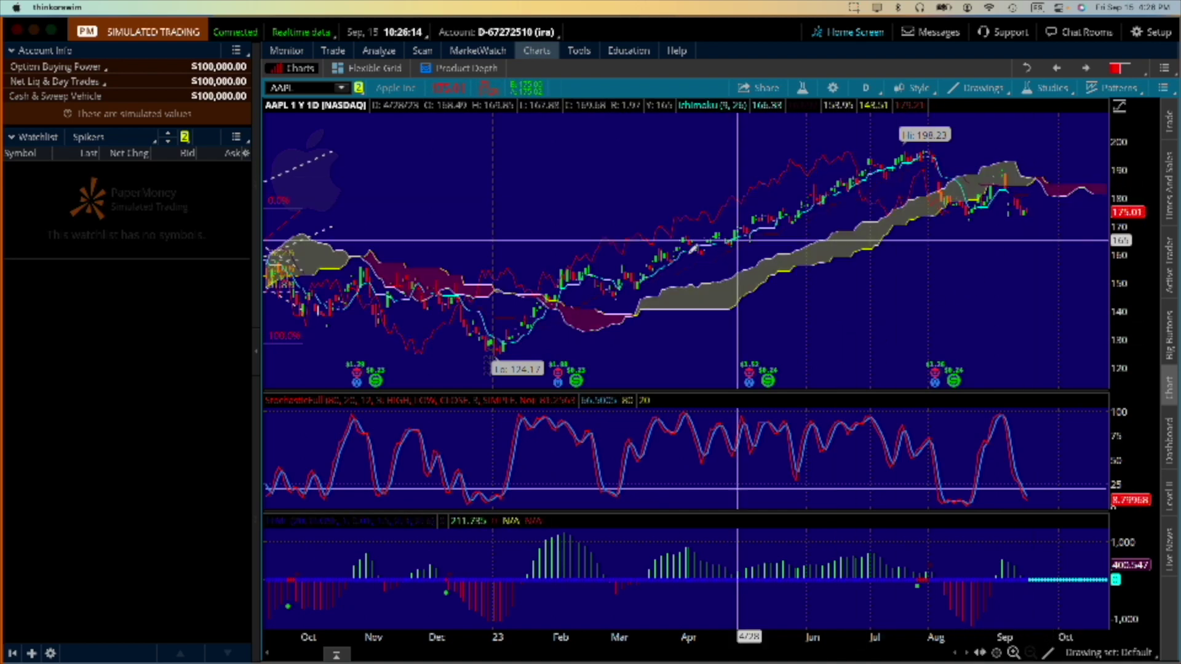
pyautogui.click(781, 362)
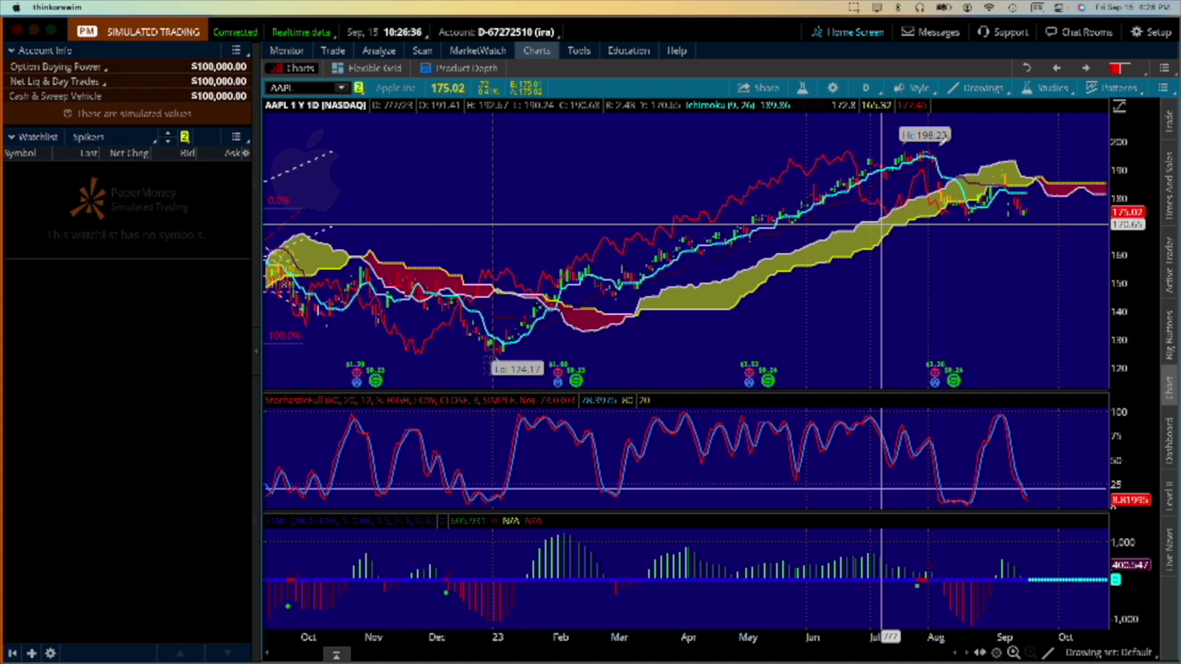
# Reopen Edit Studies and search the studies list for 'ivsv'
pyautogui.click(1051, 86)
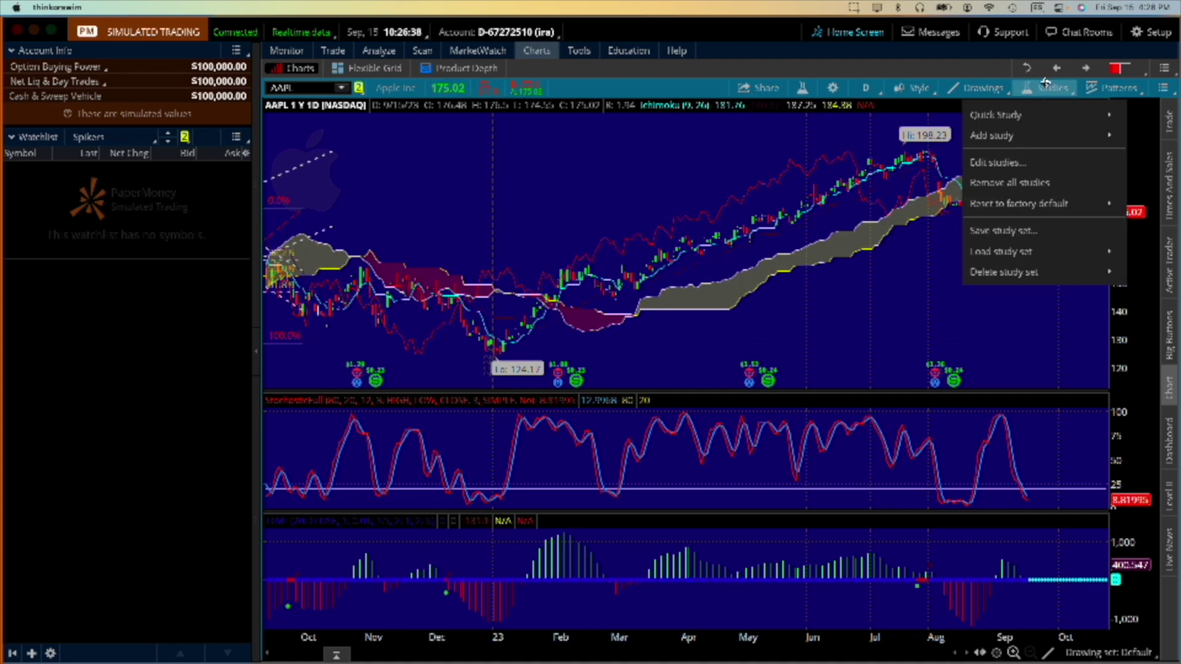
pyautogui.click(999, 158)
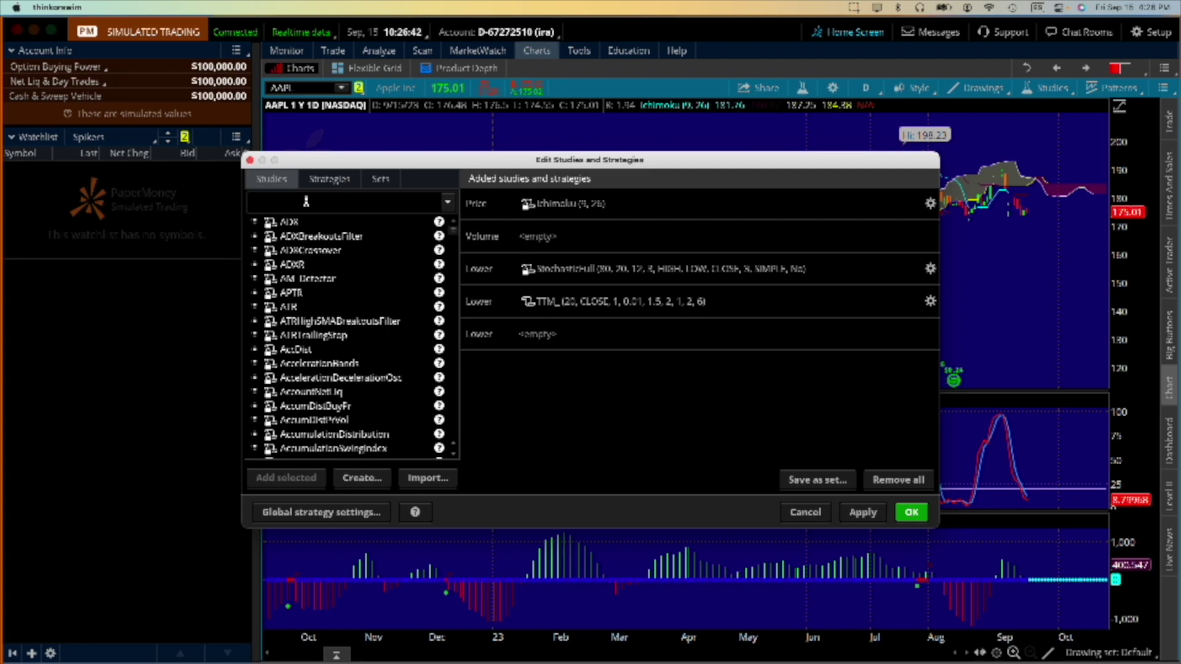
pyautogui.click(306, 202)
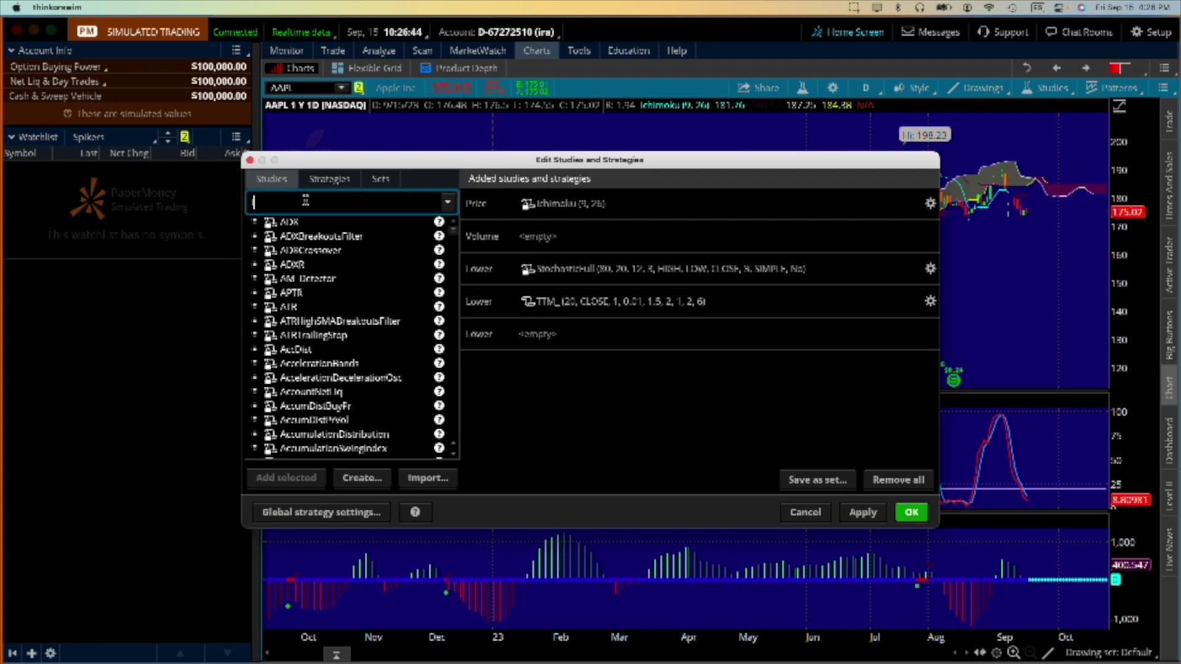
pyautogui.write('iv')
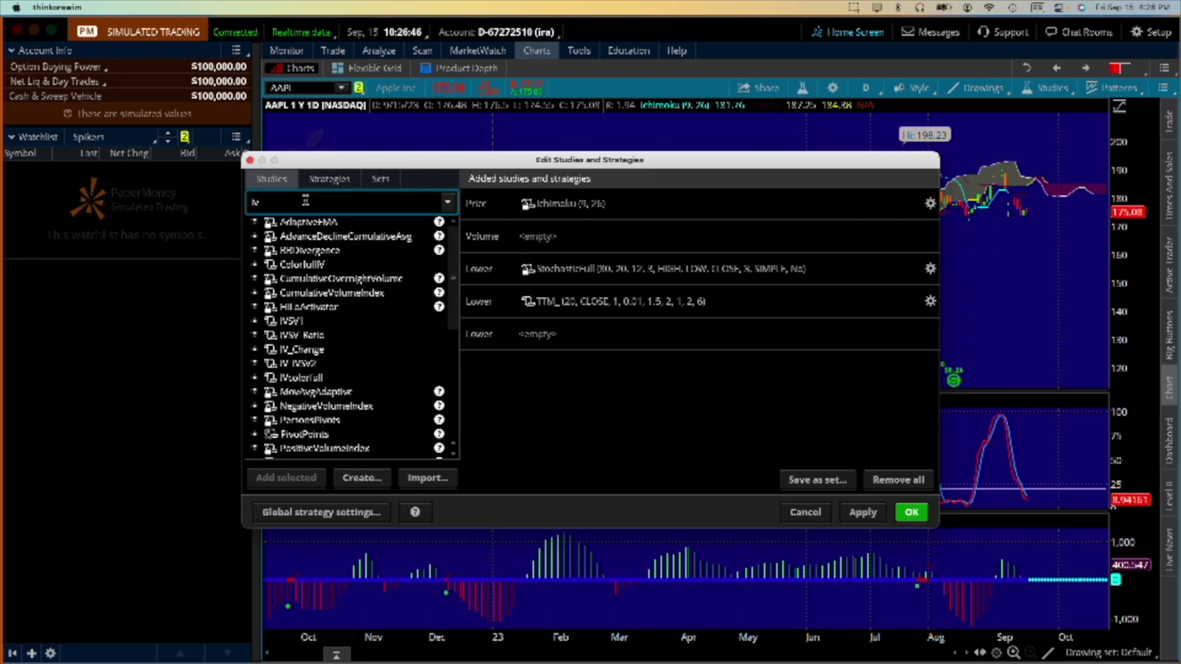
pyautogui.write('sv')
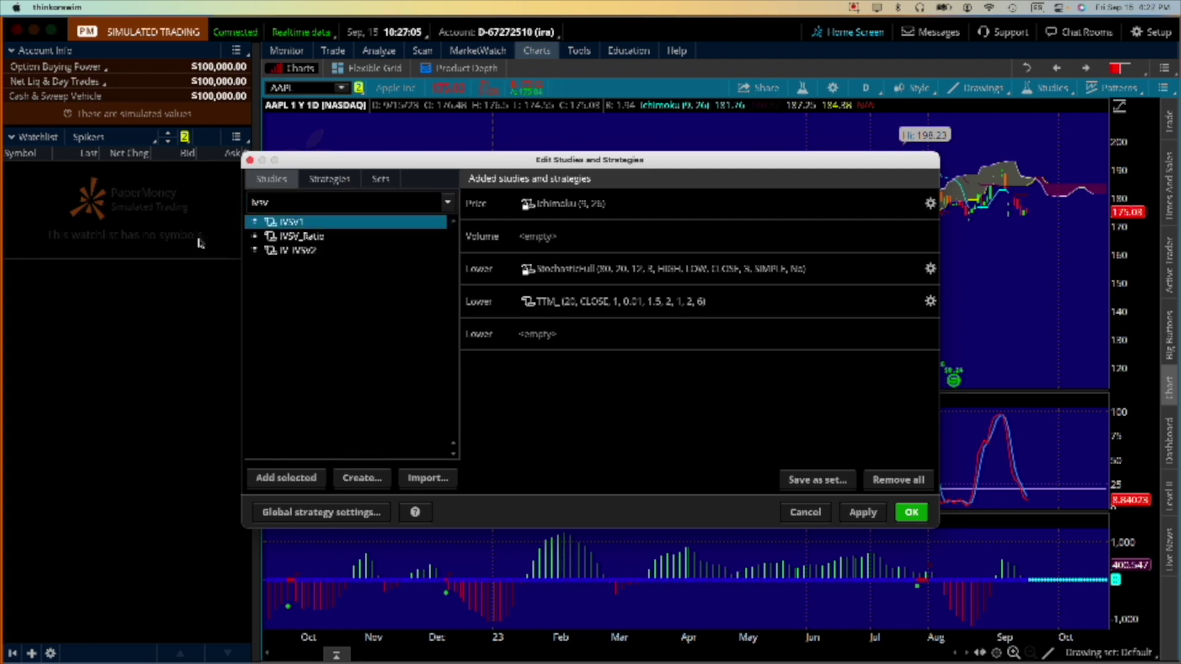
# Inspect the IVSV1 study's code and name, then close its code editor
pyautogui.click(270, 222)
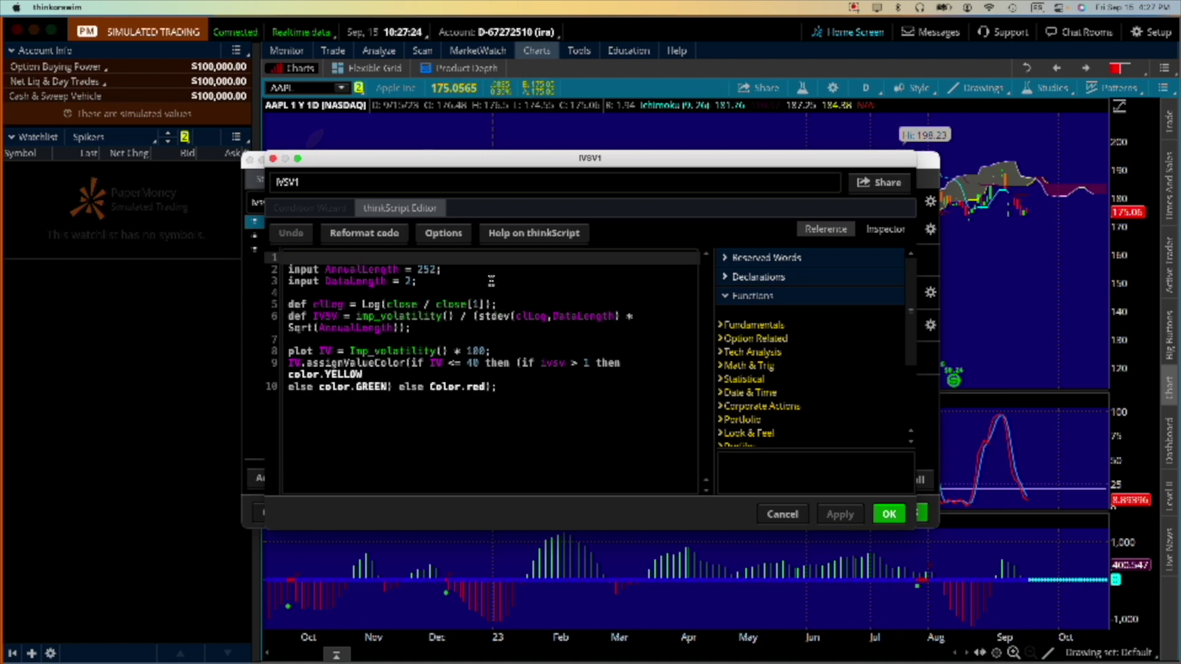
pyautogui.click(507, 386)
pyautogui.press('super+a')
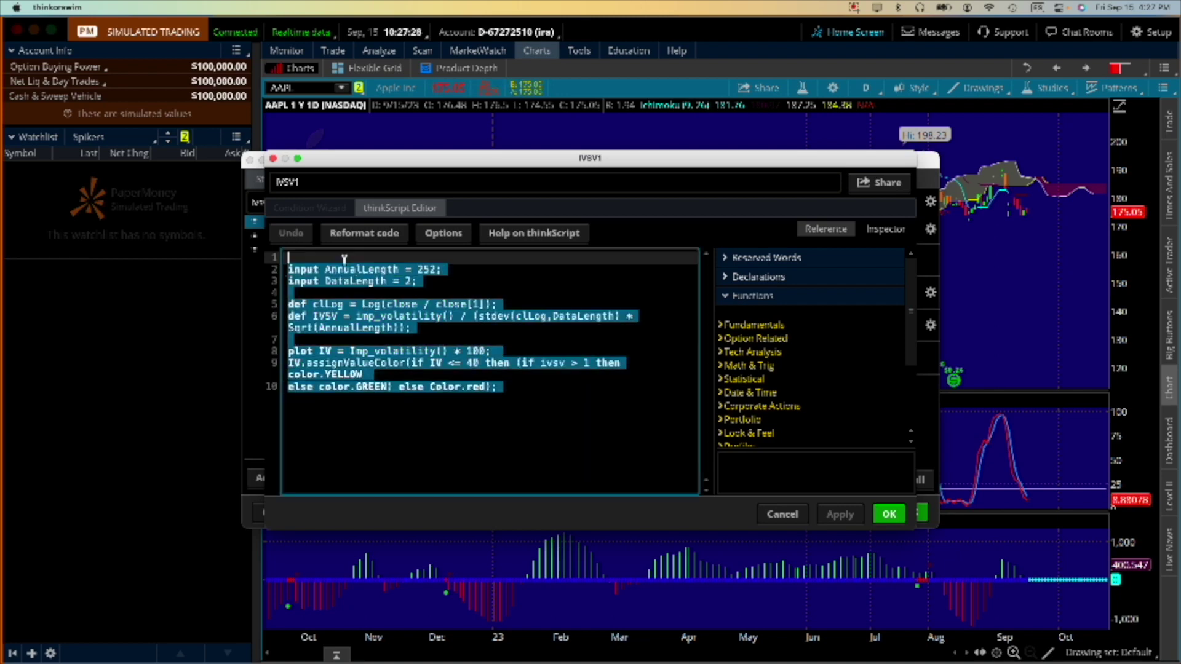
pyautogui.click(528, 386)
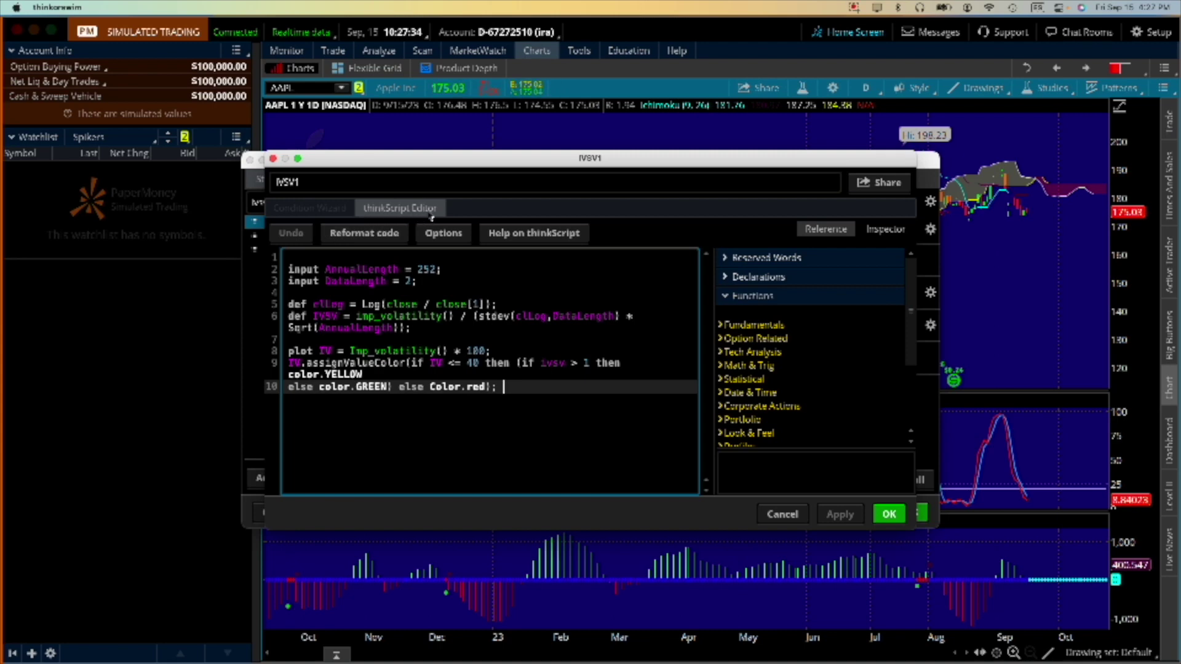
pyautogui.moveTo(311, 182); pyautogui.dragTo(260, 181)
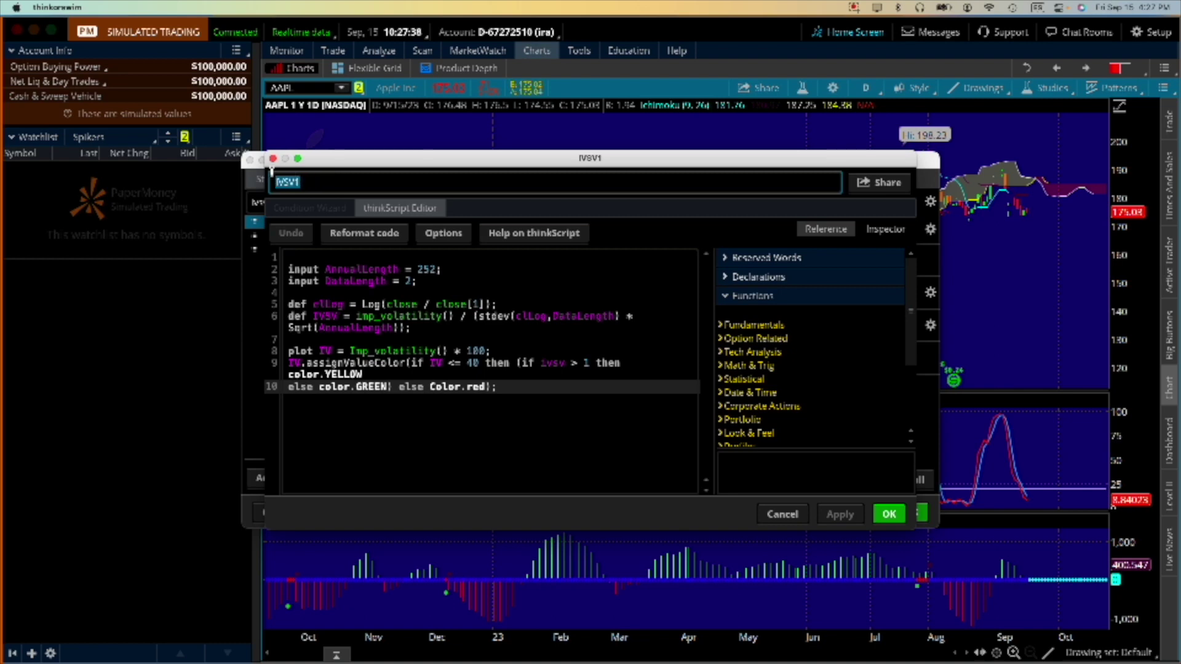
pyautogui.click(273, 159)
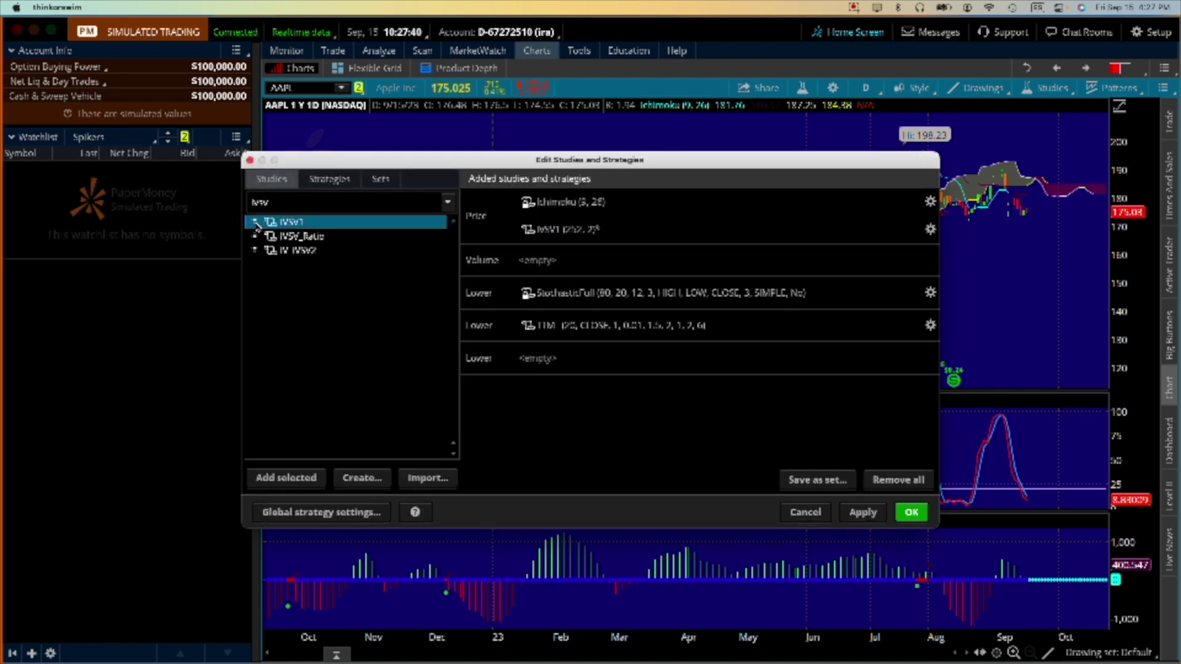
# Create NewStudy1 by pasting the IVSV volatility script over the default code, then save it
pyautogui.click(361, 478)
pyautogui.click(403, 259)
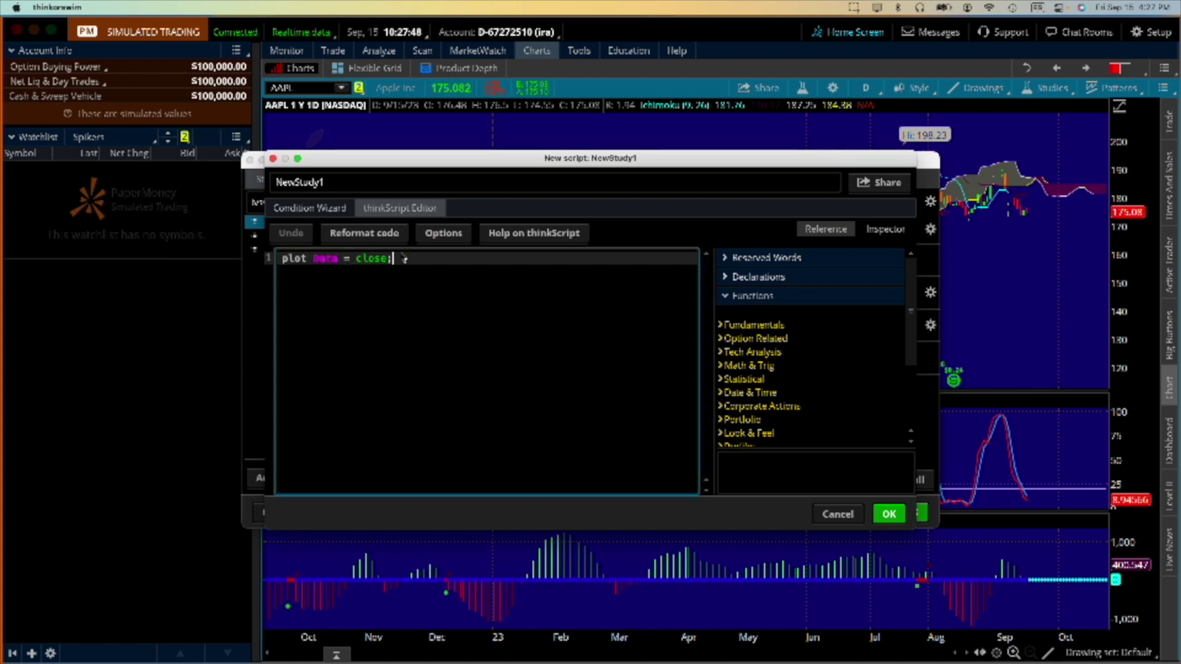
pyautogui.hotkey('shift', 'Home')
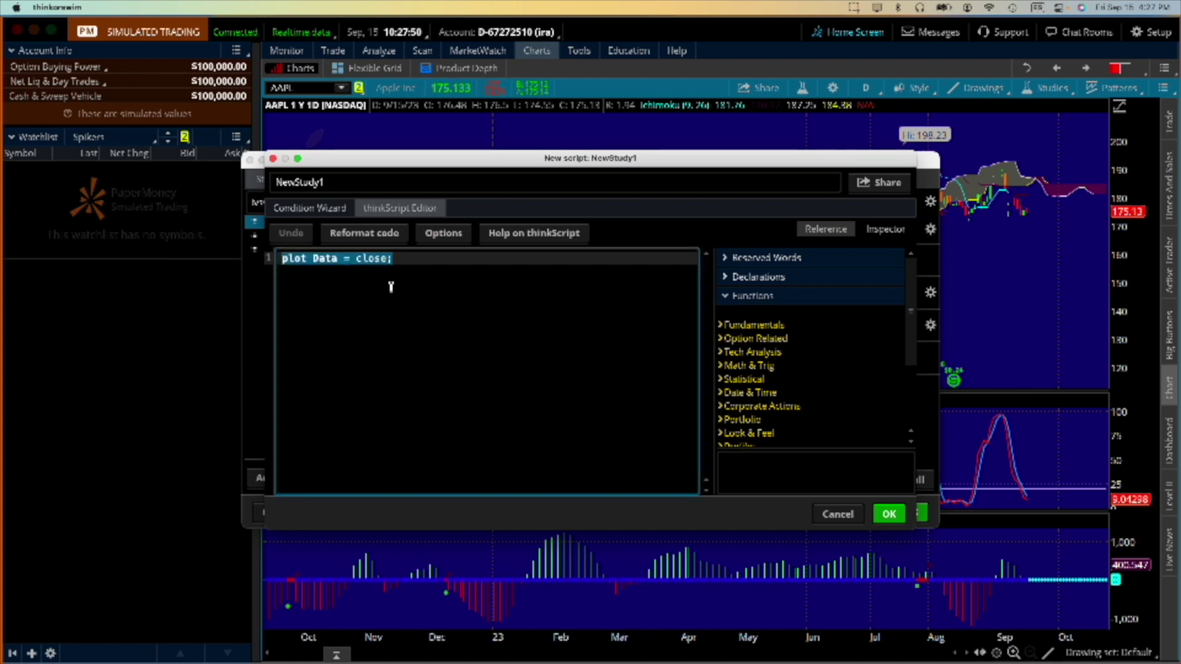
pyautogui.write('declare lower;  input AnnualLength = 252; input DataLength = 2;  def clLog = Log(close / close[1]); def IVSV = imp_volatility() / (stdev(clLog,DataLength) * Sqrt(AnnualLength));  plot IV = Imp_volatility() * 100; IV.assignValueColor(if IV <= 40 then (if ivsv > 1 then color.YELLOW else color.GREEN) else Color.red);')
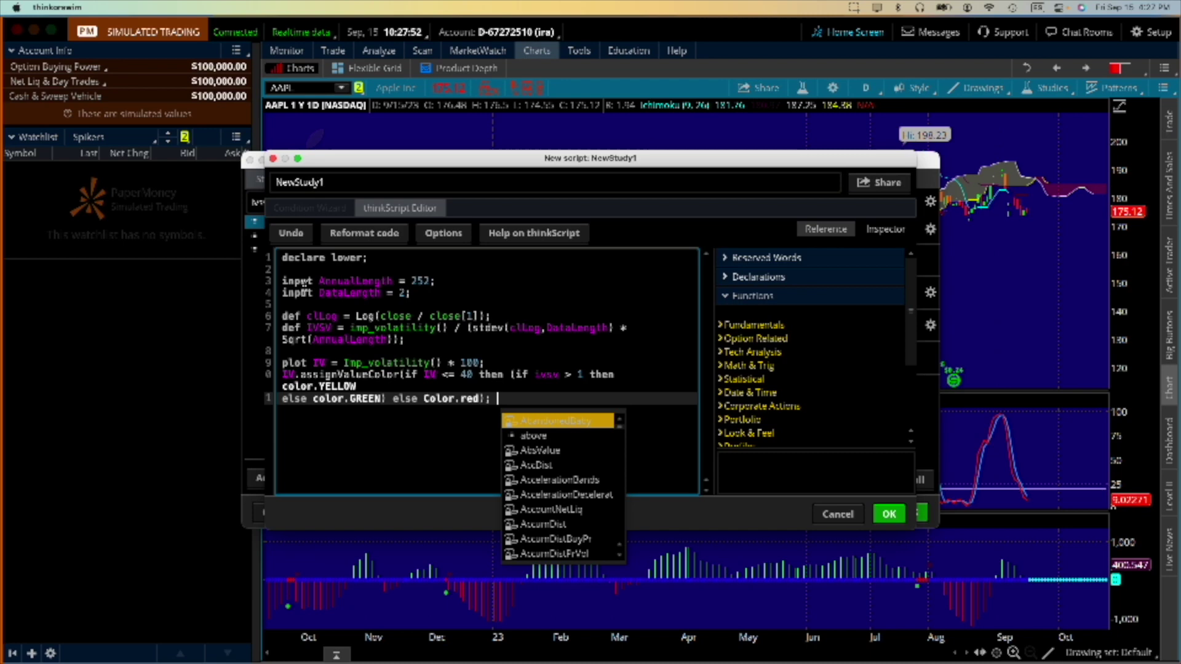
pyautogui.press('Escape')
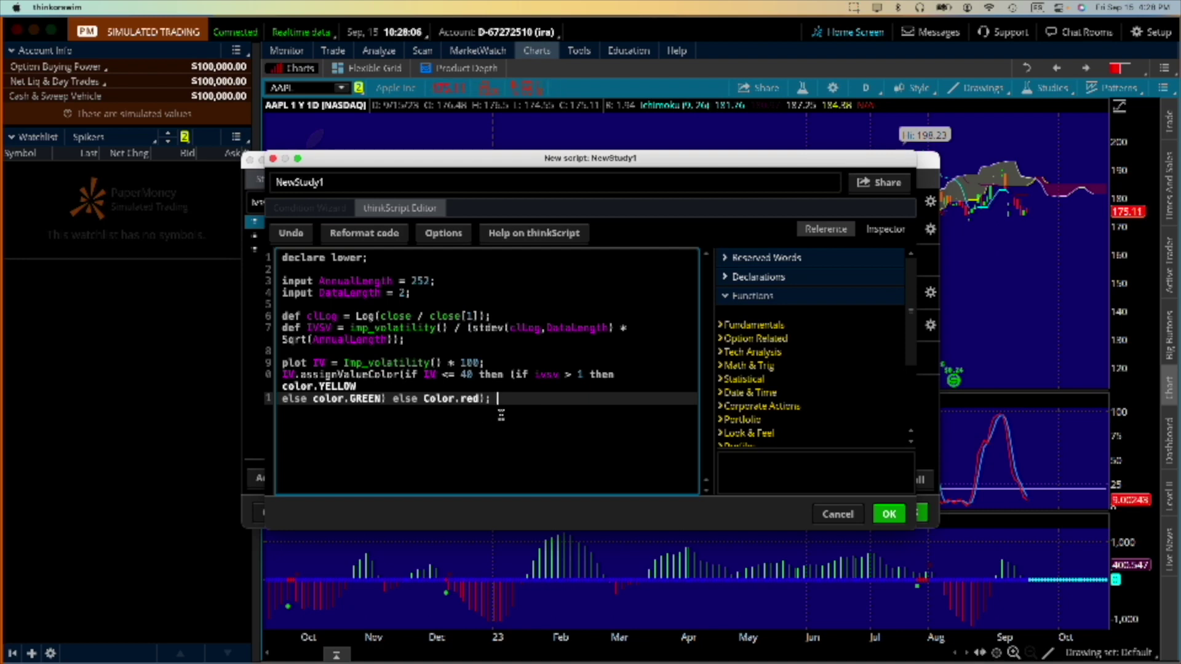
pyautogui.moveTo(501, 416); pyautogui.dragTo(277, 254)
pyautogui.hotkey('ctrl', 'c')
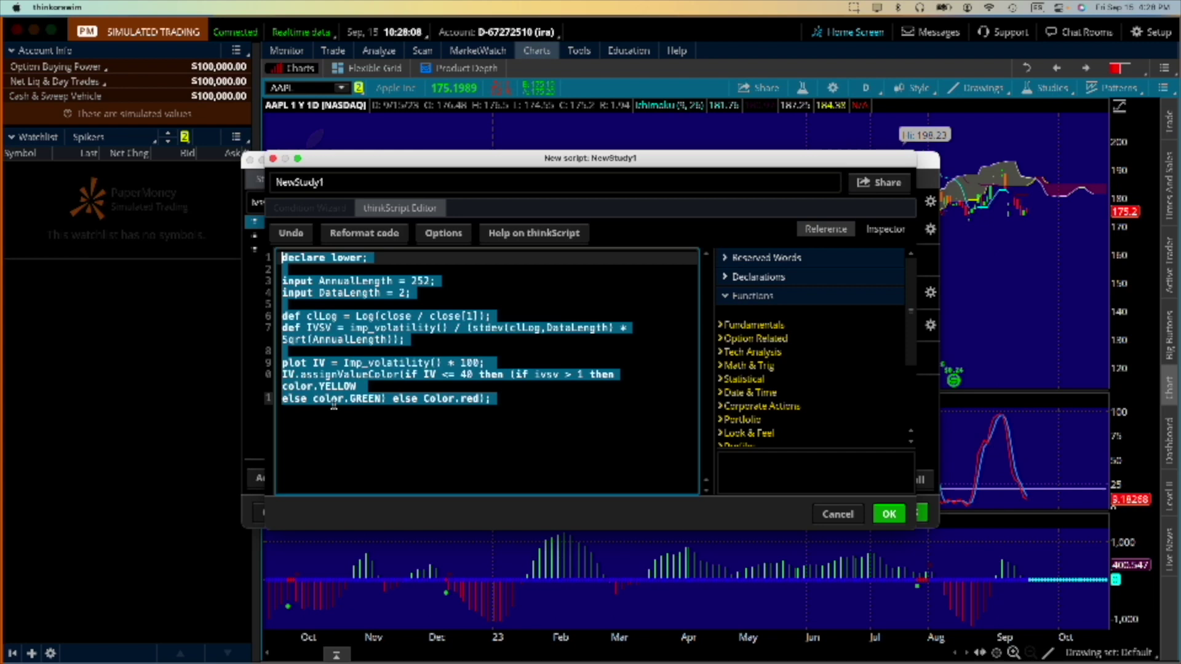
pyautogui.hotkey('ctrl', 'space')
pyautogui.click(889, 513)
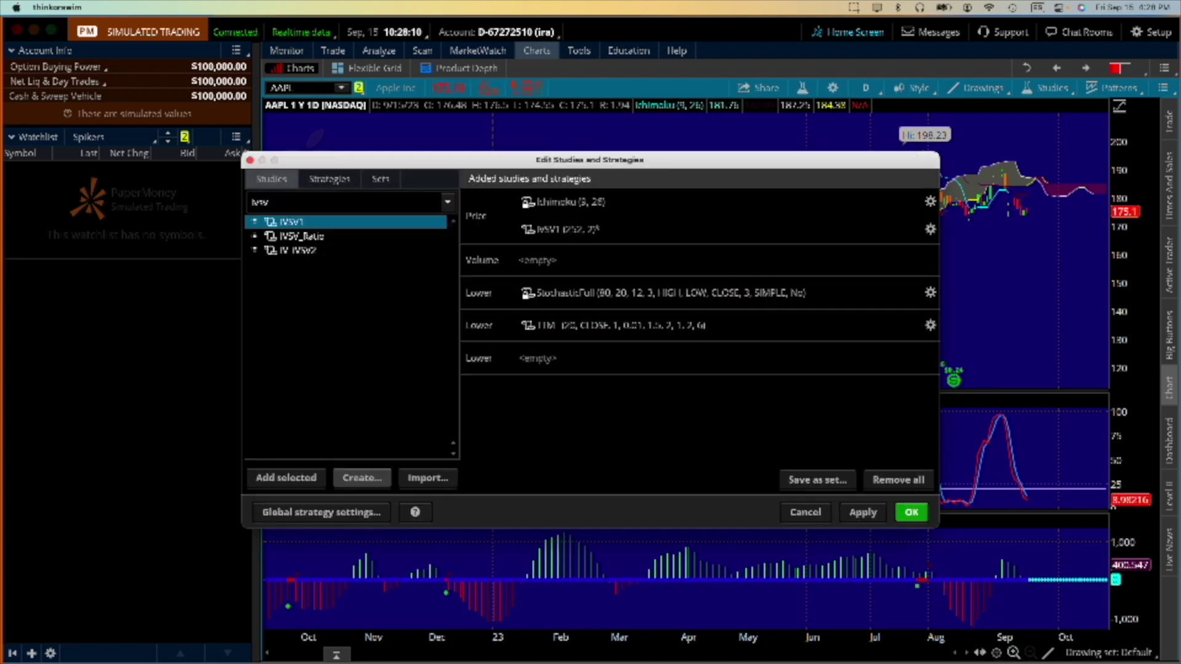
# Create a study named IVSV with the pasted implied-volatility script and add it as a lower study
pyautogui.click(344, 471)
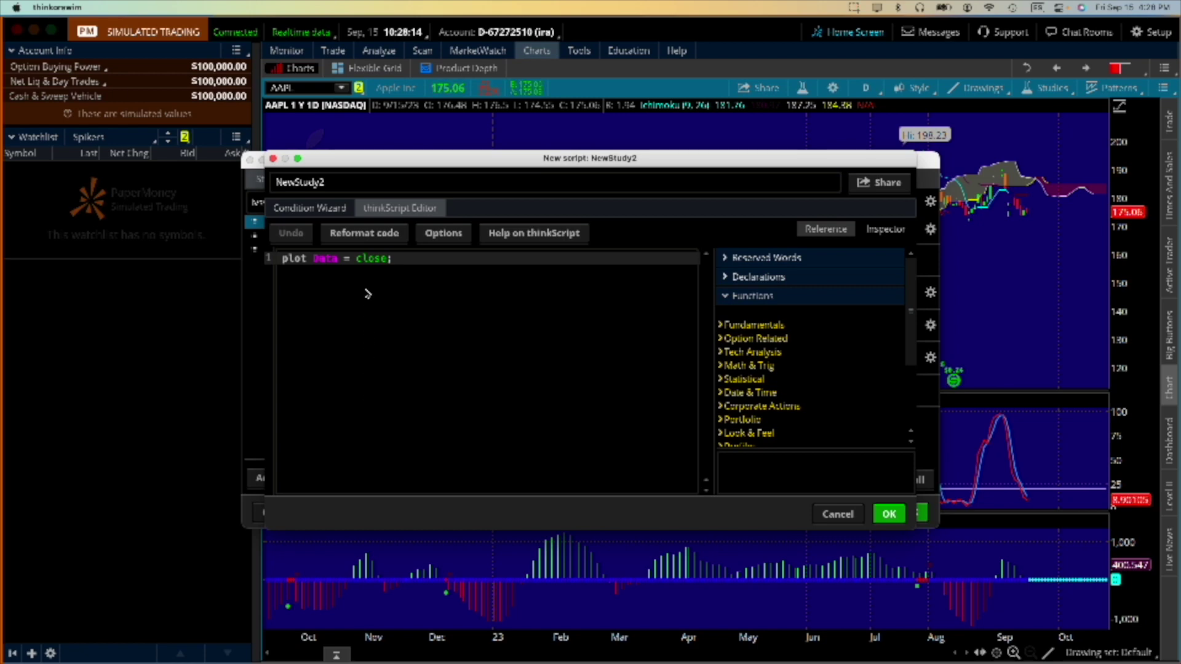
pyautogui.moveTo(330, 181); pyautogui.dragTo(264, 172)
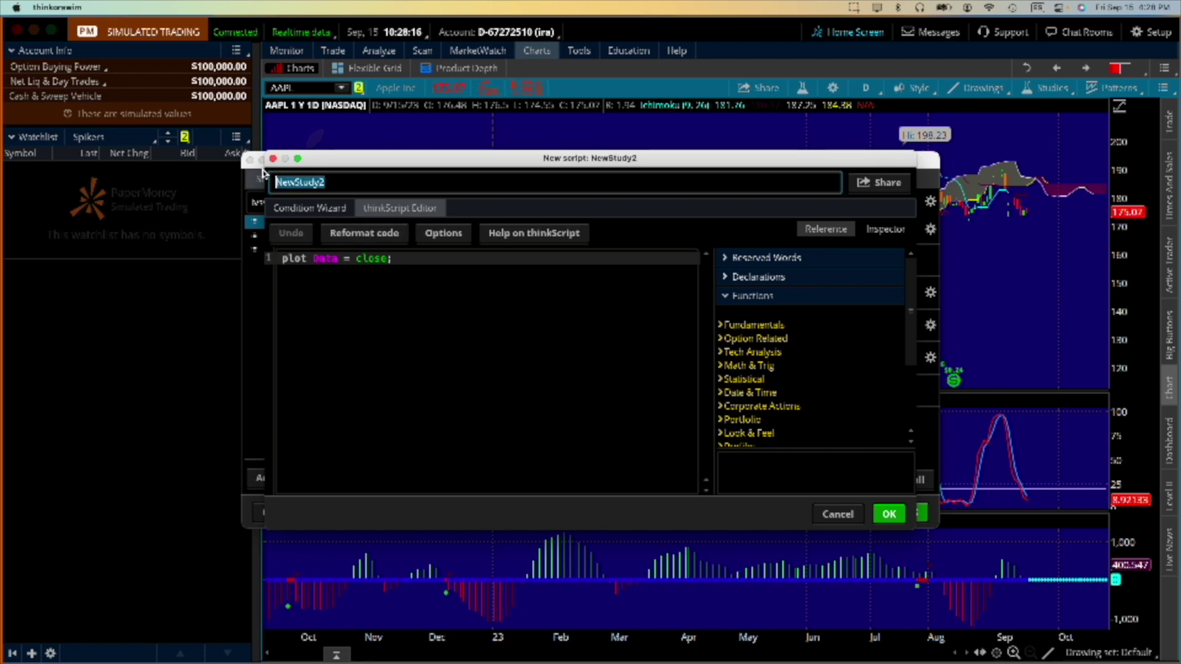
pyautogui.write('IVSV')
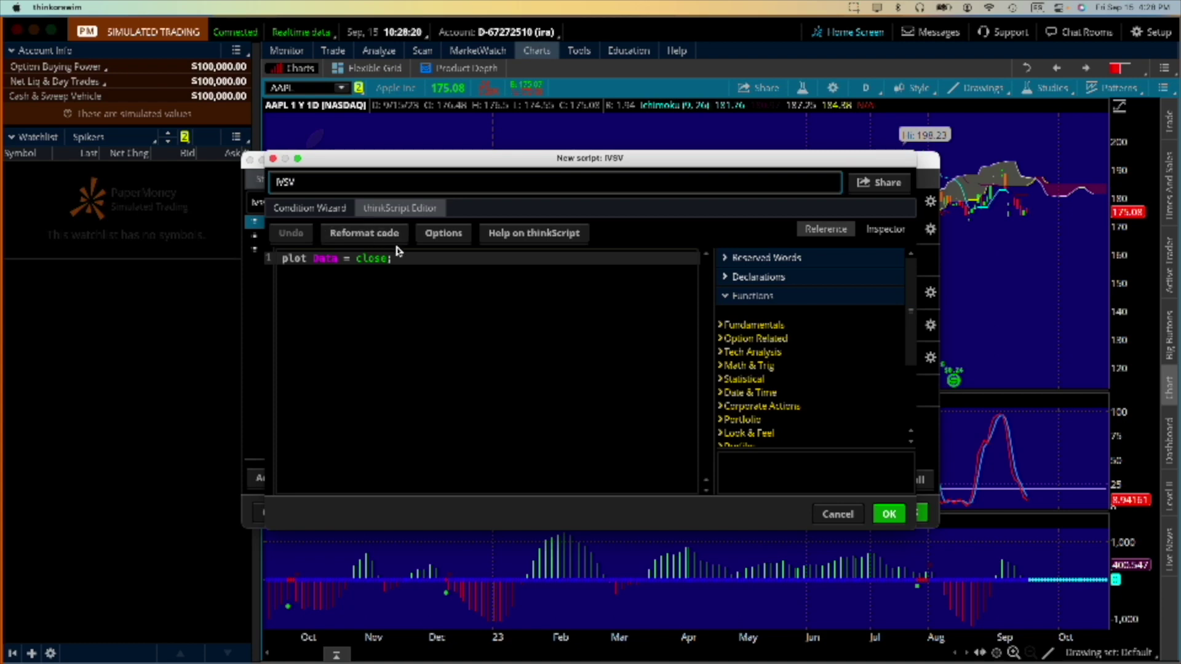
pyautogui.press('Tab')
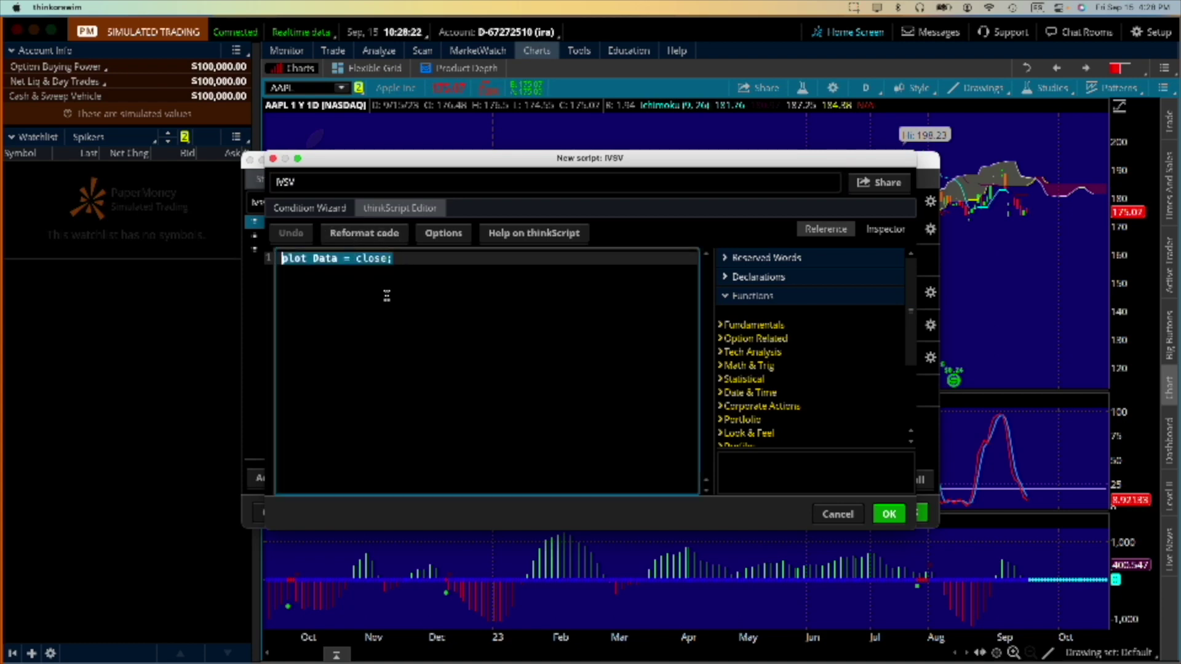
pyautogui.hotkey('ctrl', 'v')
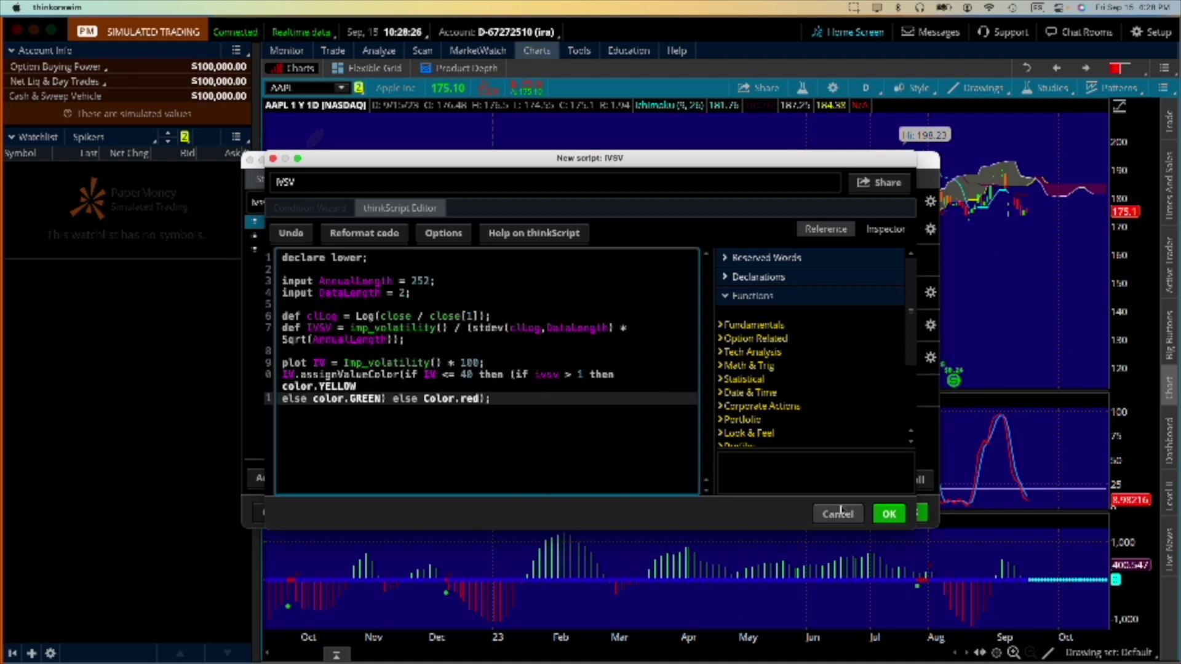
pyautogui.click(886, 513)
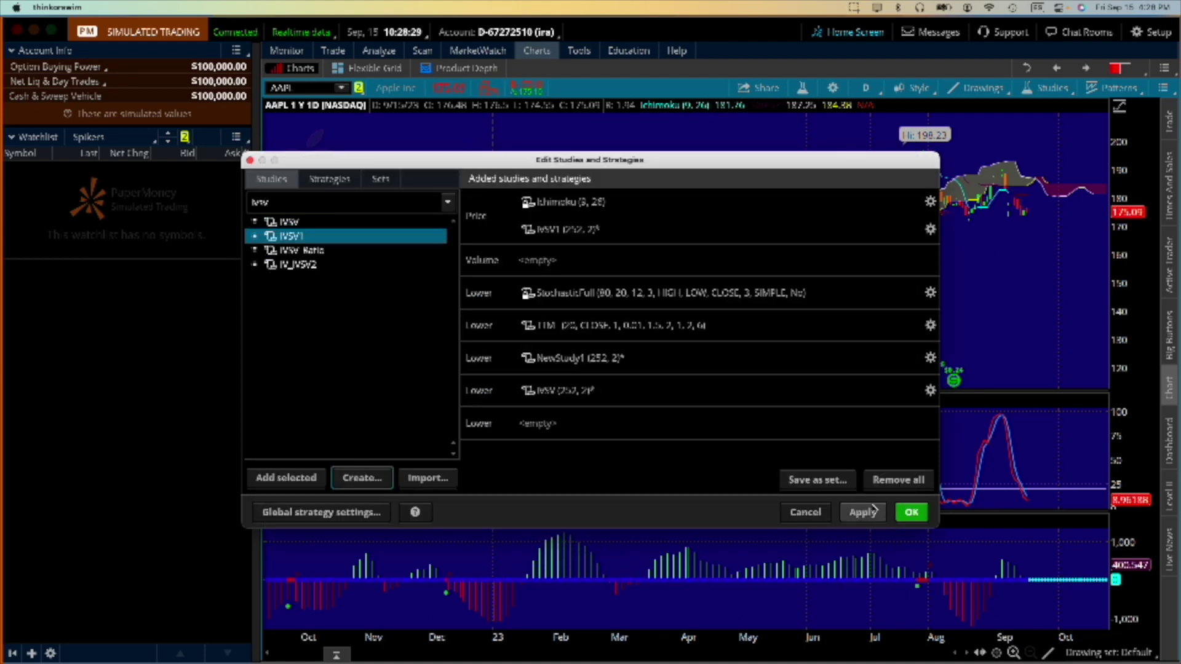
# Keep IVSV selected and apply it so the IVSV (252, 2) pane shows on the AAPL chart
pyautogui.click(313, 222)
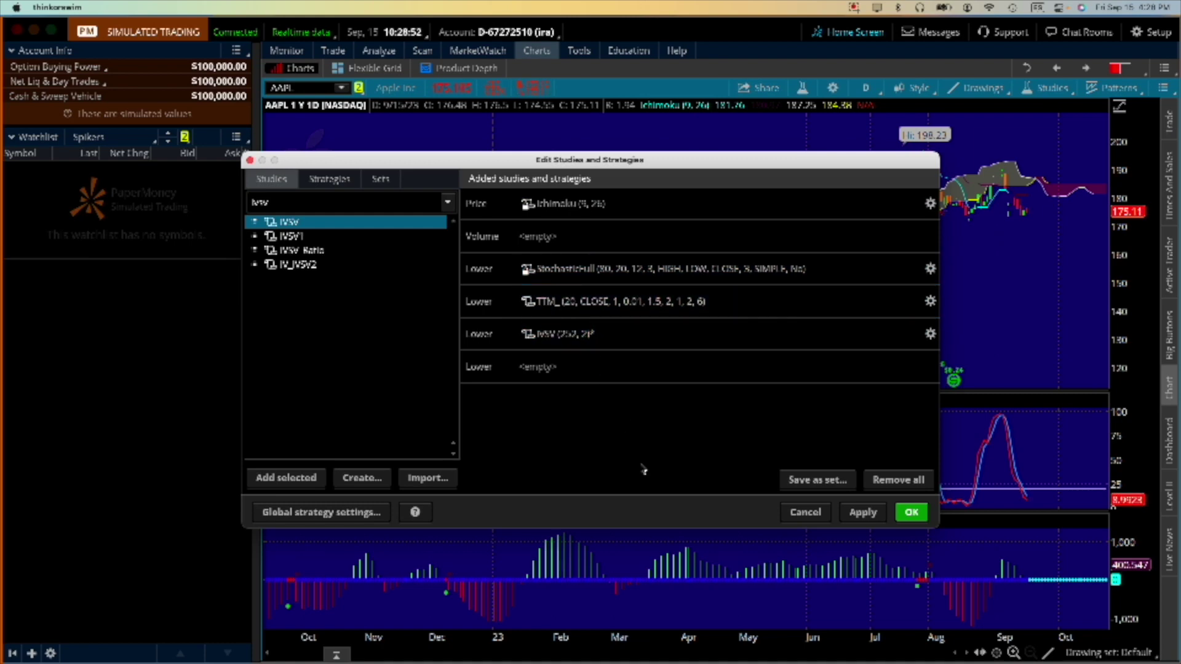
pyautogui.click(910, 513)
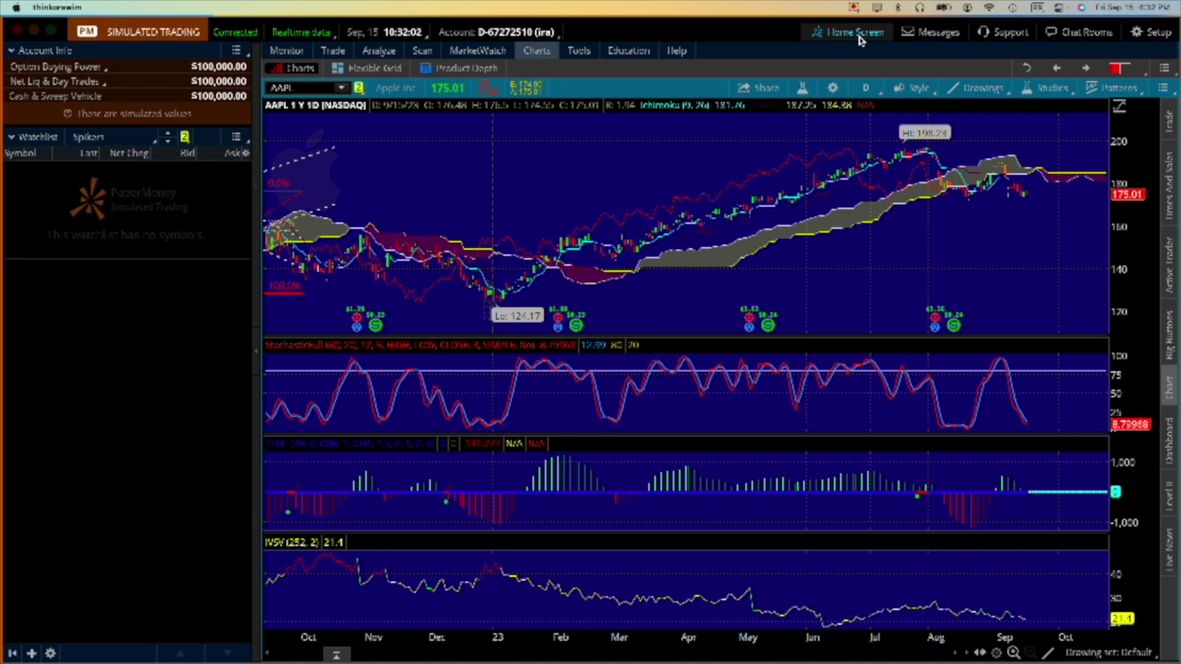
# Open the Stock Hacker scanner from the Scan menu
pyautogui.moveTo(422, 50)
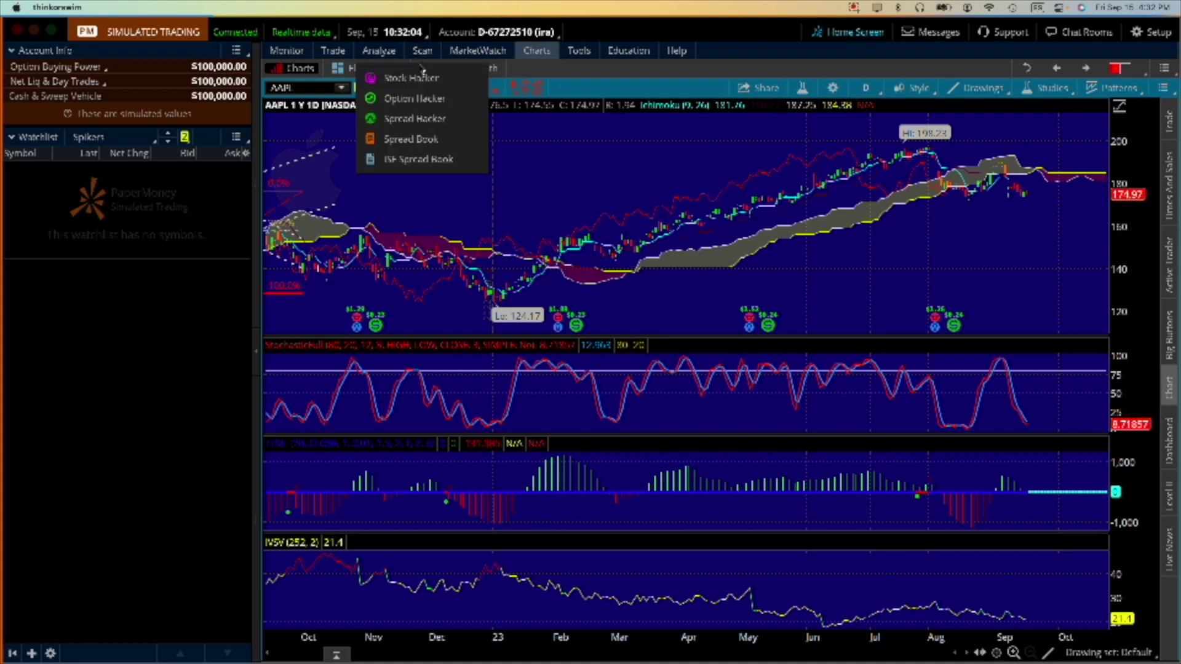
pyautogui.click(421, 76)
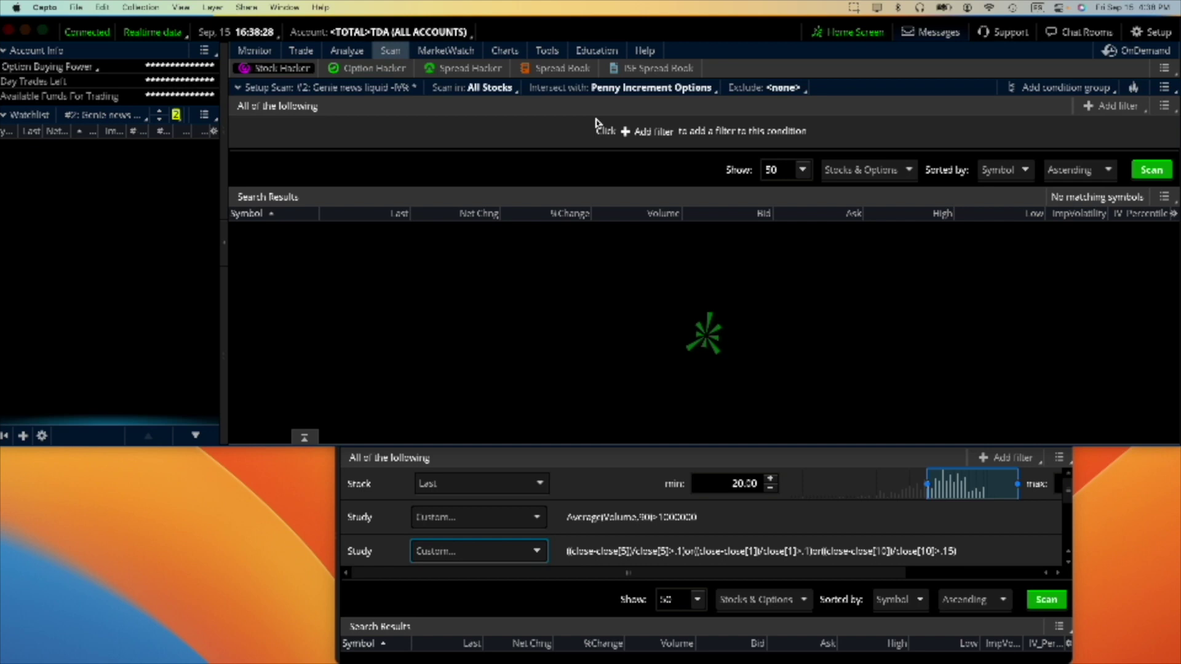
pyautogui.click(627, 137)
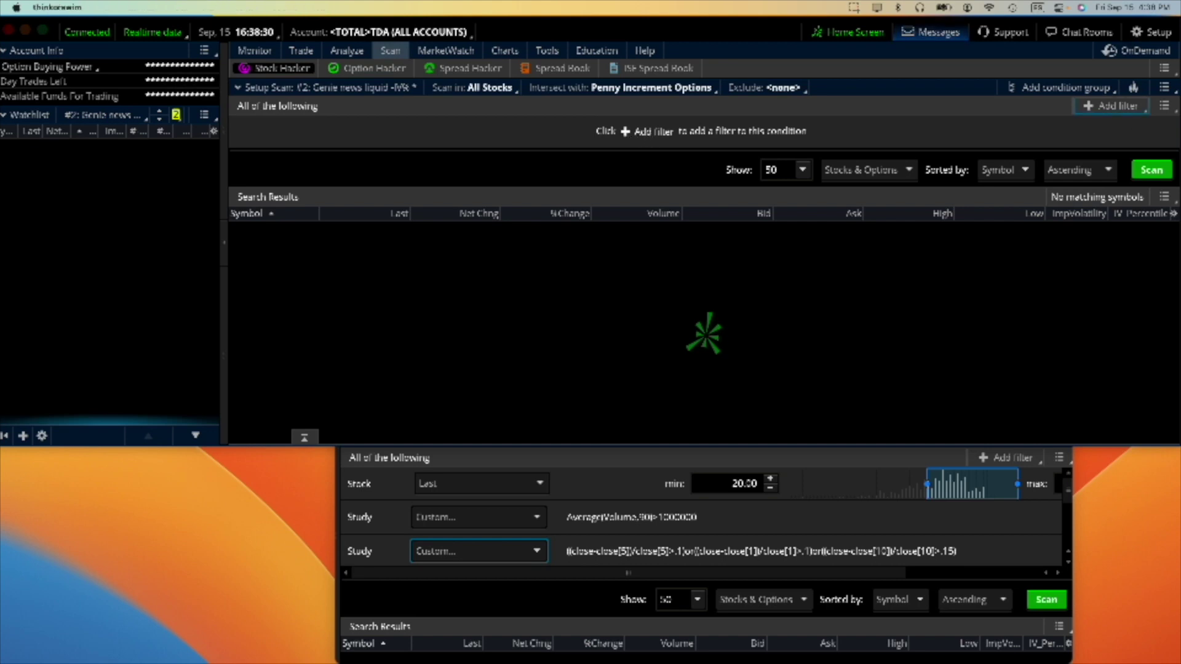
# Add a Last price stock filter with a minimum of 20 and run the scan
pyautogui.click(1088, 106)
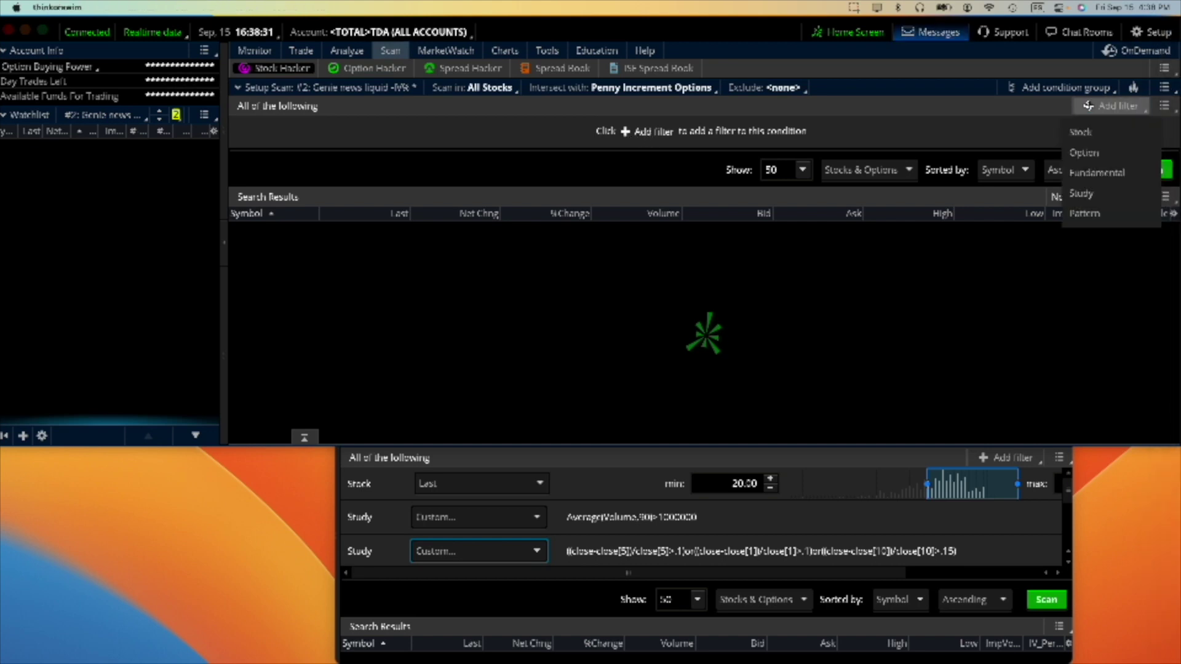
pyautogui.click(1116, 134)
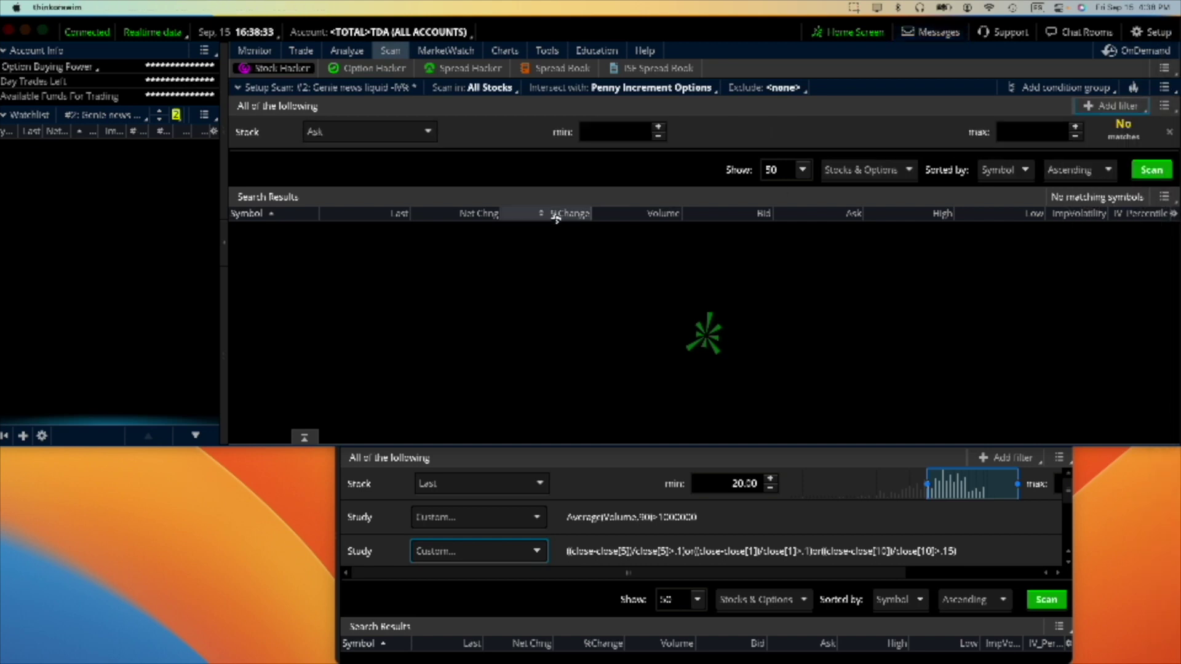
pyautogui.click(341, 132)
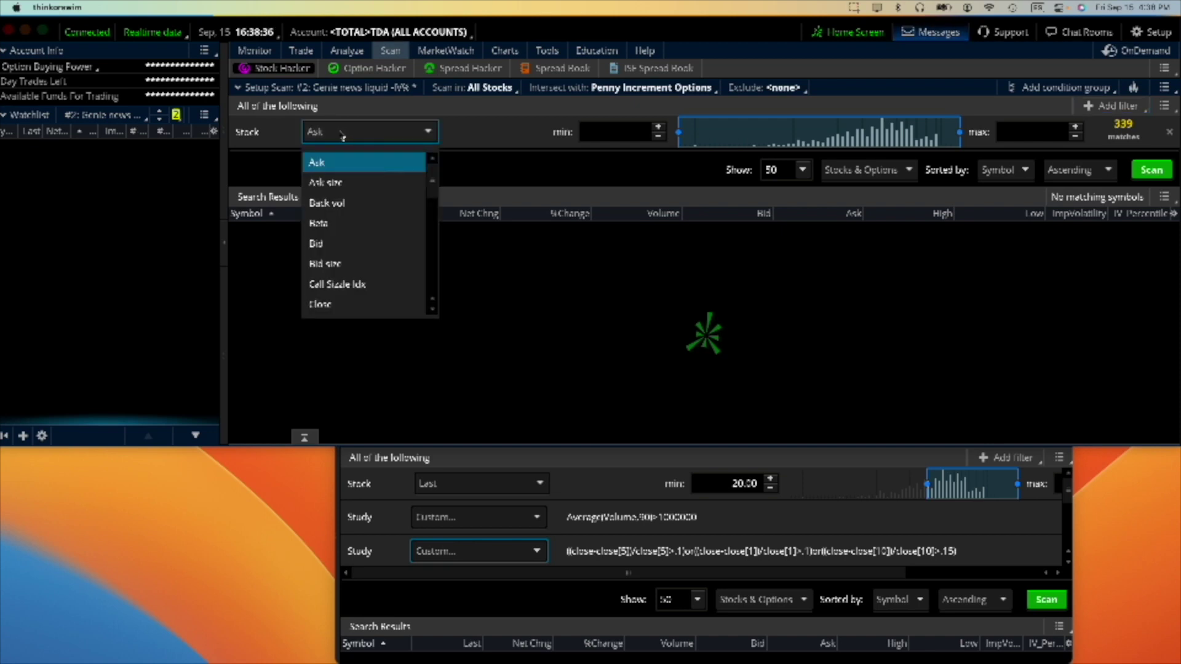
pyautogui.scroll(-6, 434, 308)
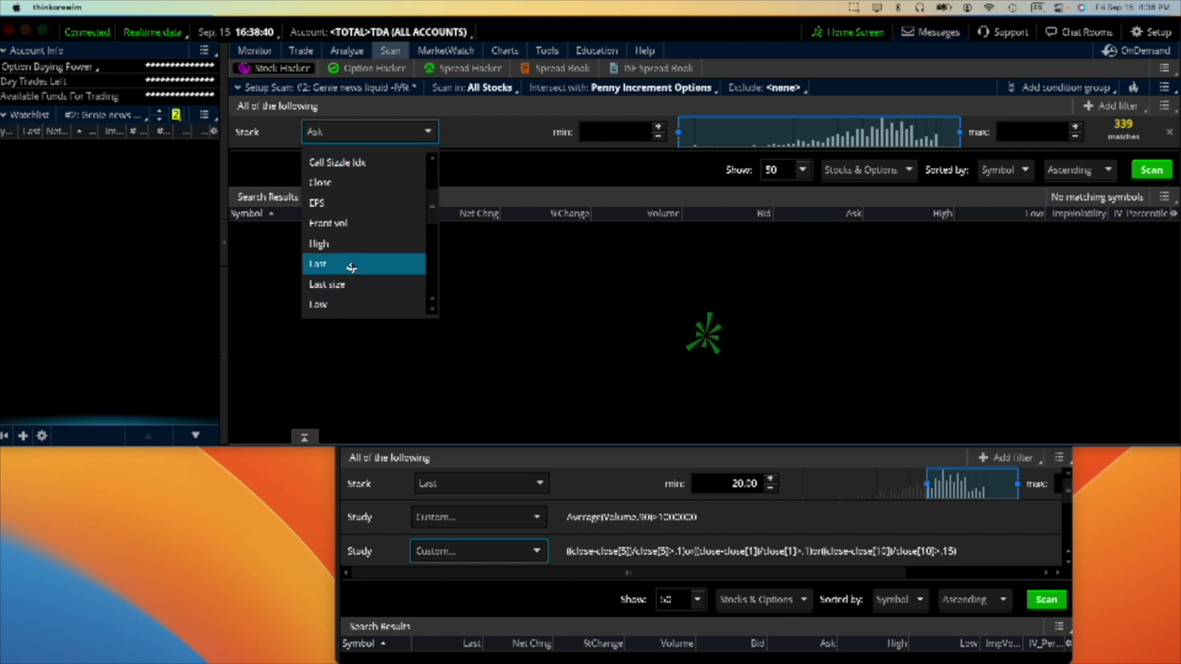
pyautogui.click(388, 263)
pyautogui.click(602, 131)
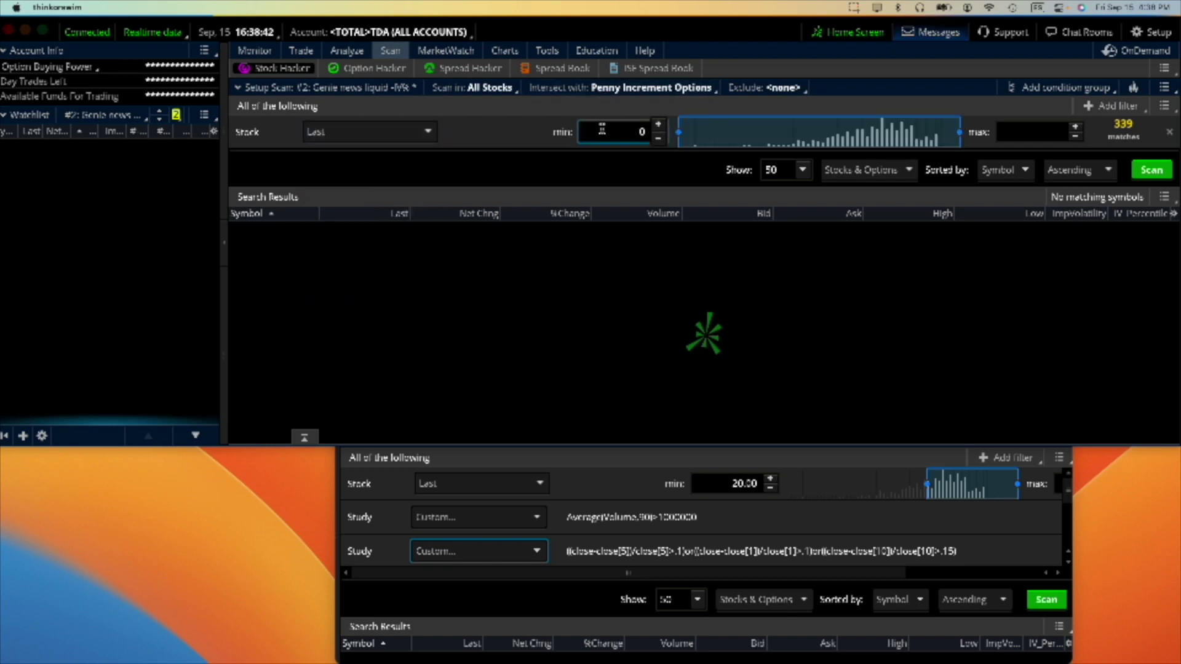
pyautogui.press('Tab')
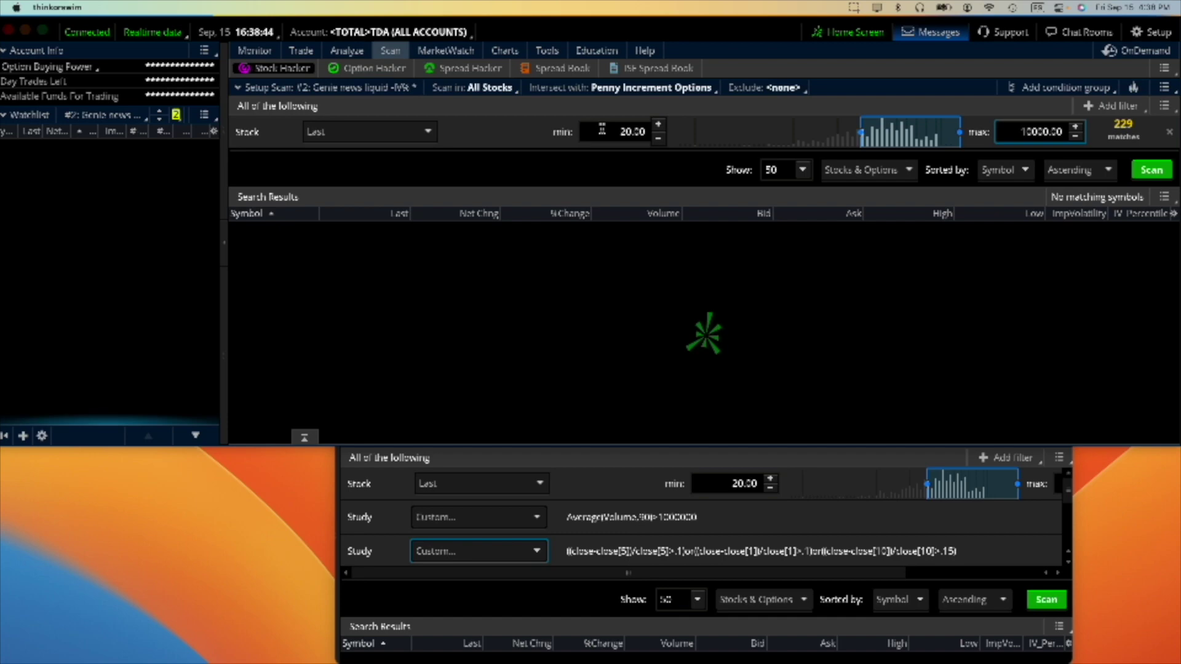
pyautogui.click(1145, 174)
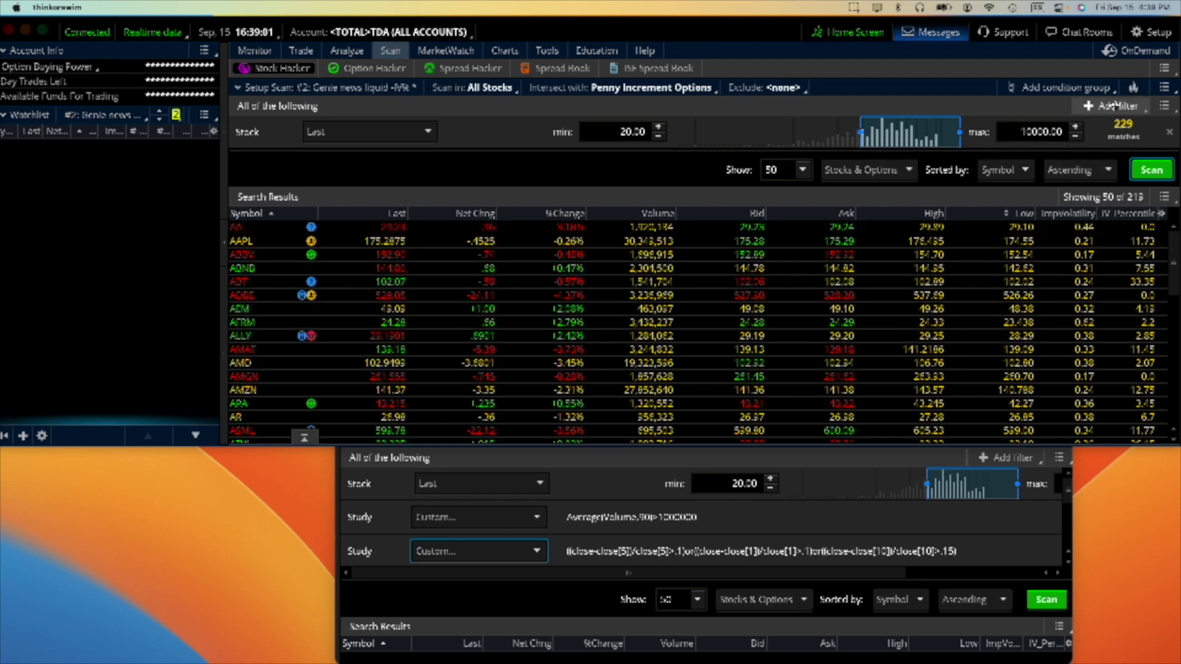
# Add a custom study filter with the script Average(volume,90)>1000000
pyautogui.click(1113, 106)
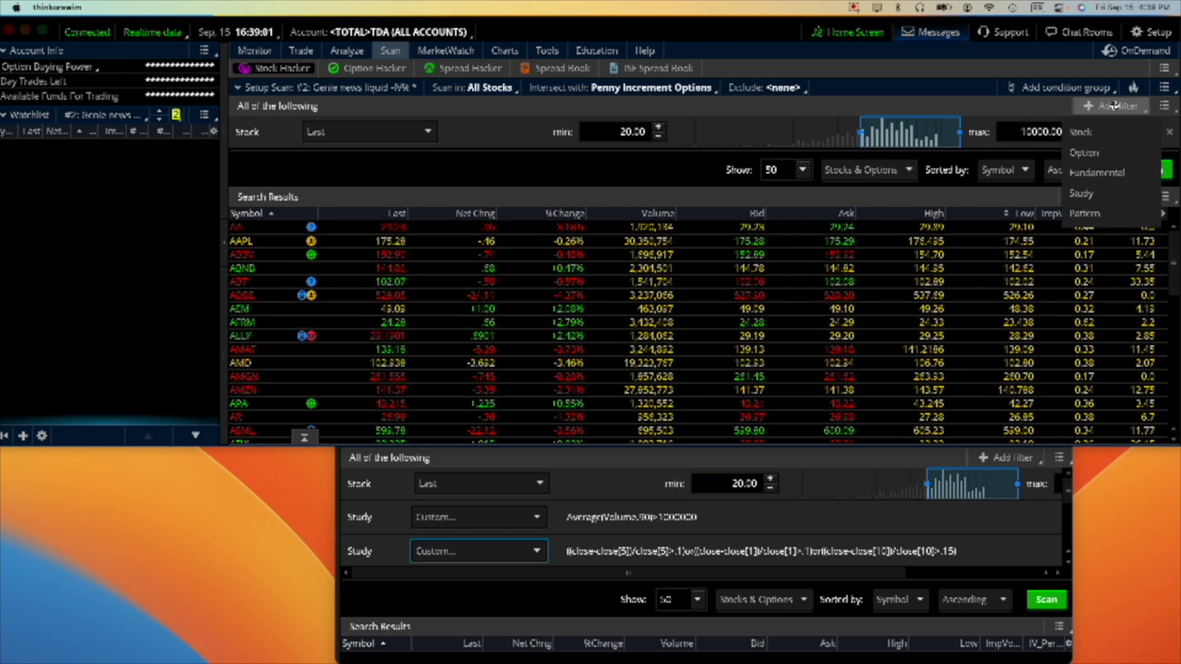
pyautogui.click(1097, 190)
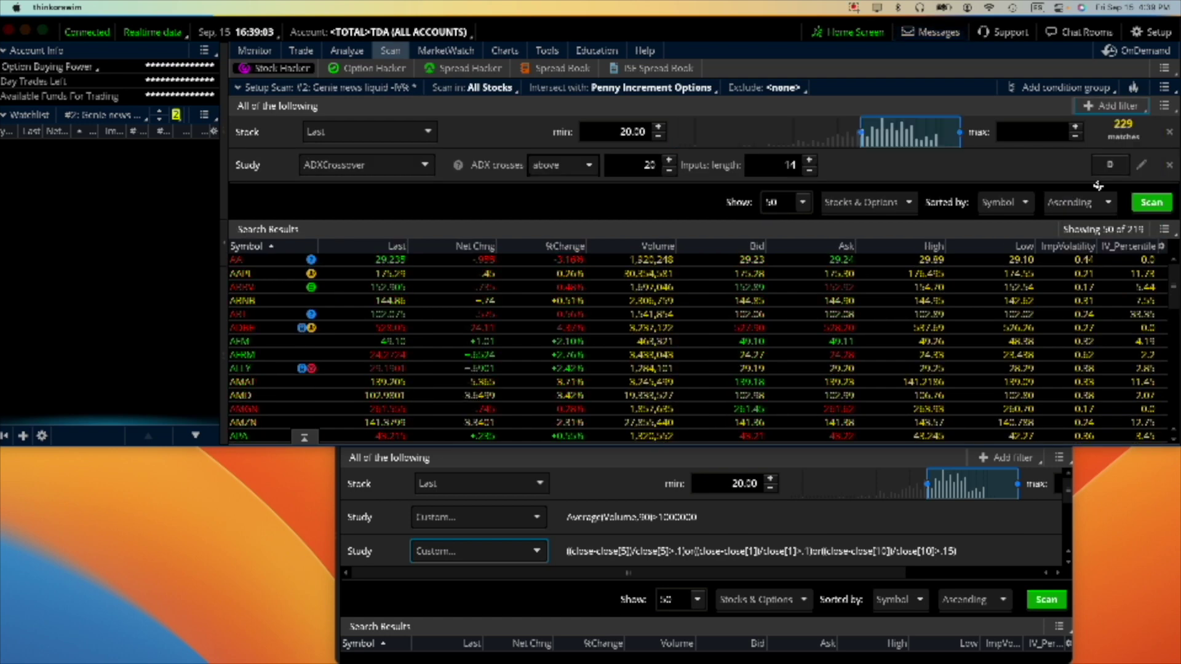
pyautogui.click(414, 172)
pyautogui.click(369, 442)
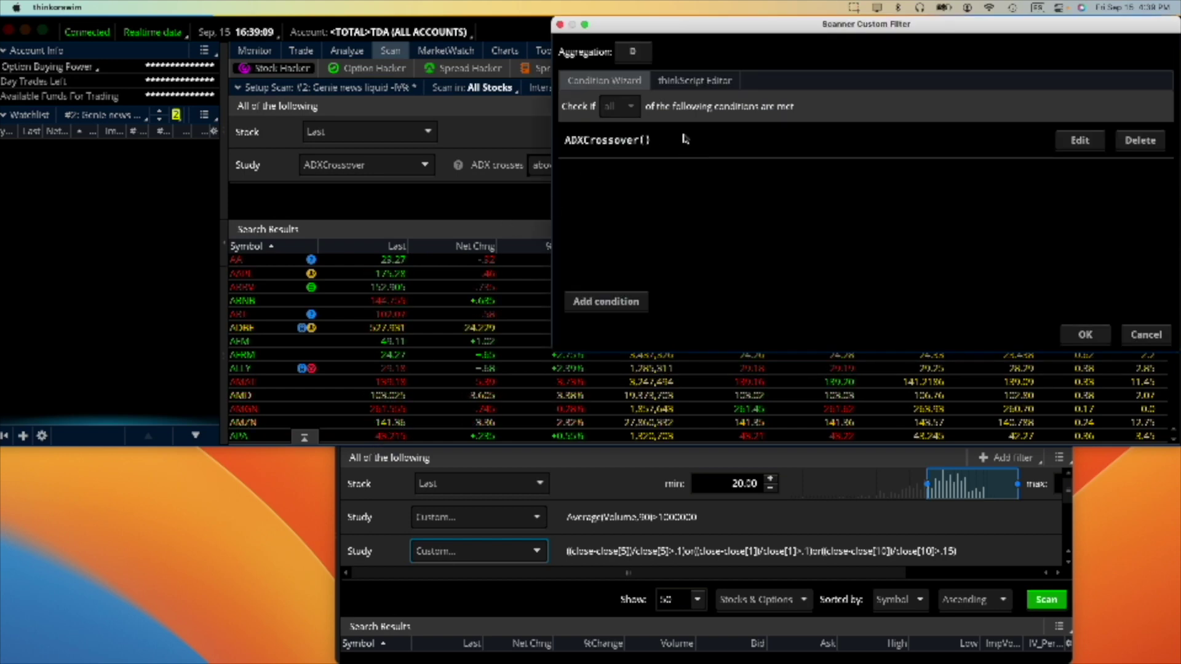
pyautogui.click(684, 80)
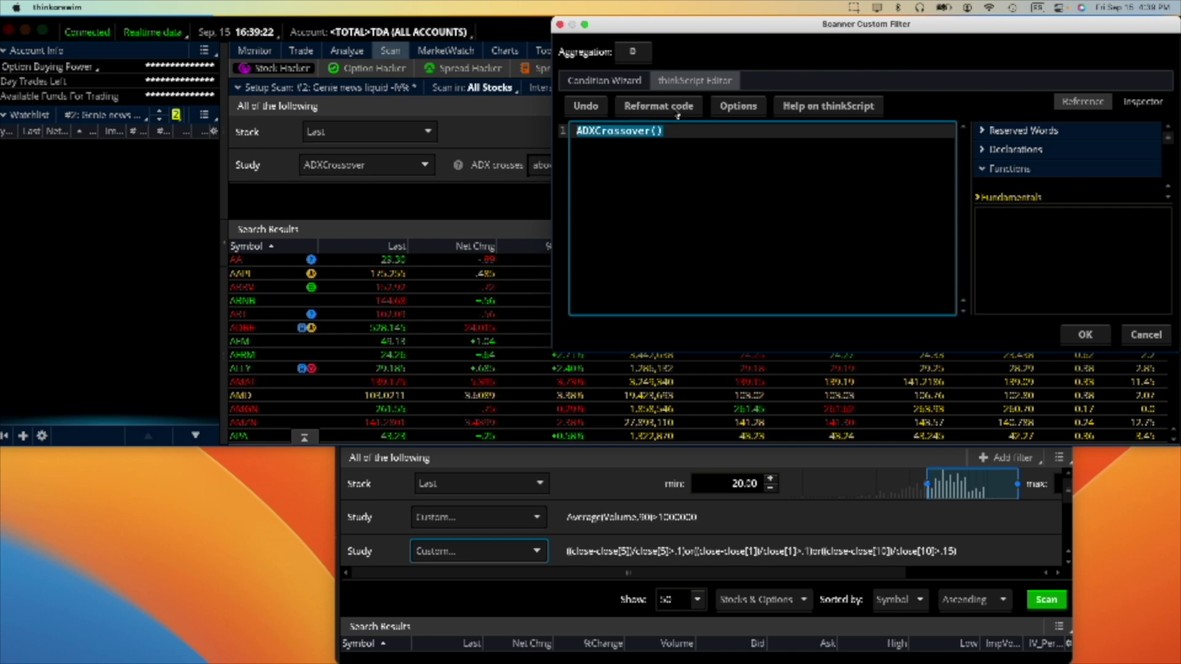
pyautogui.write('Avera')
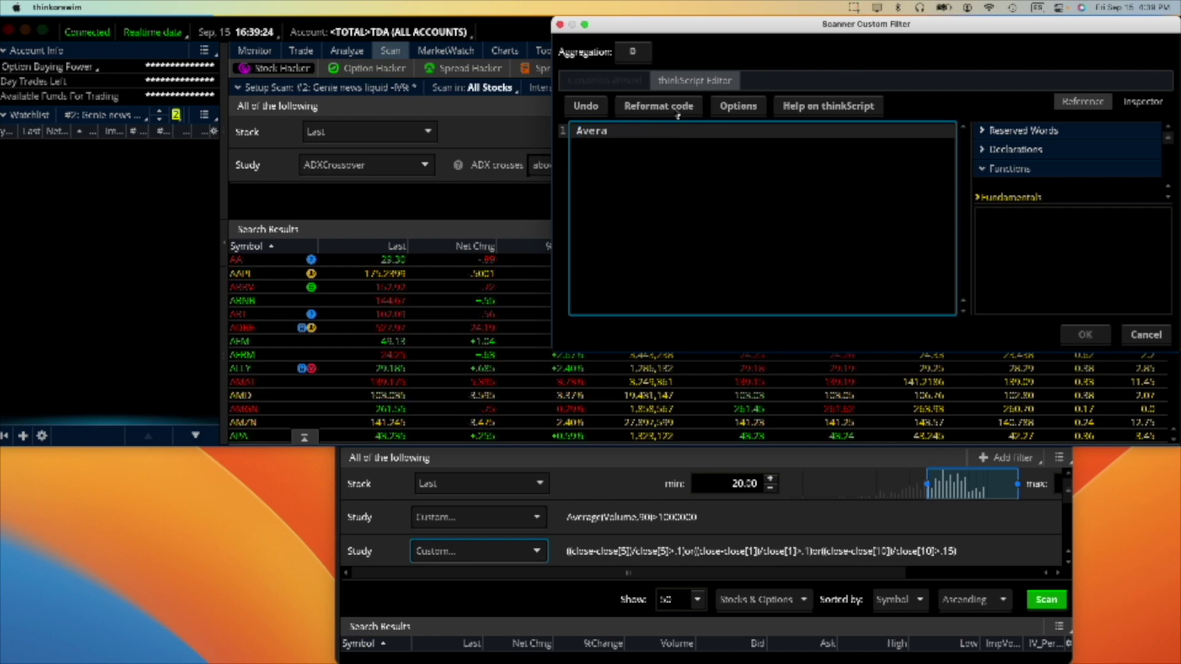
pyautogui.write('ge')
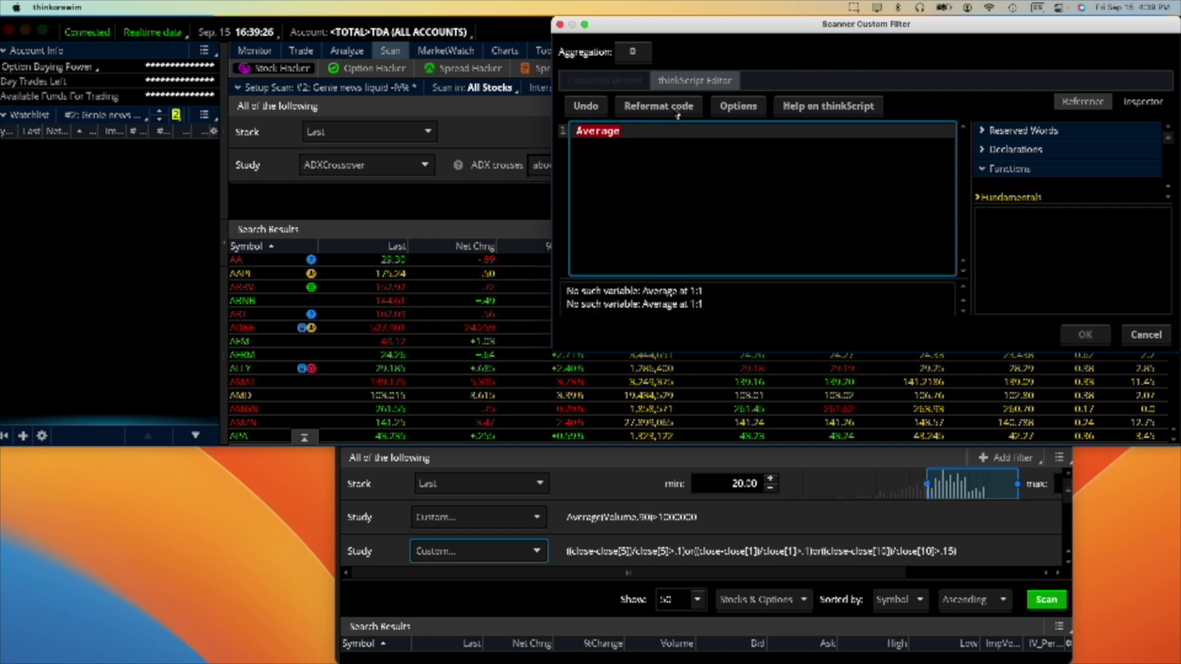
pyautogui.write('(volume,')
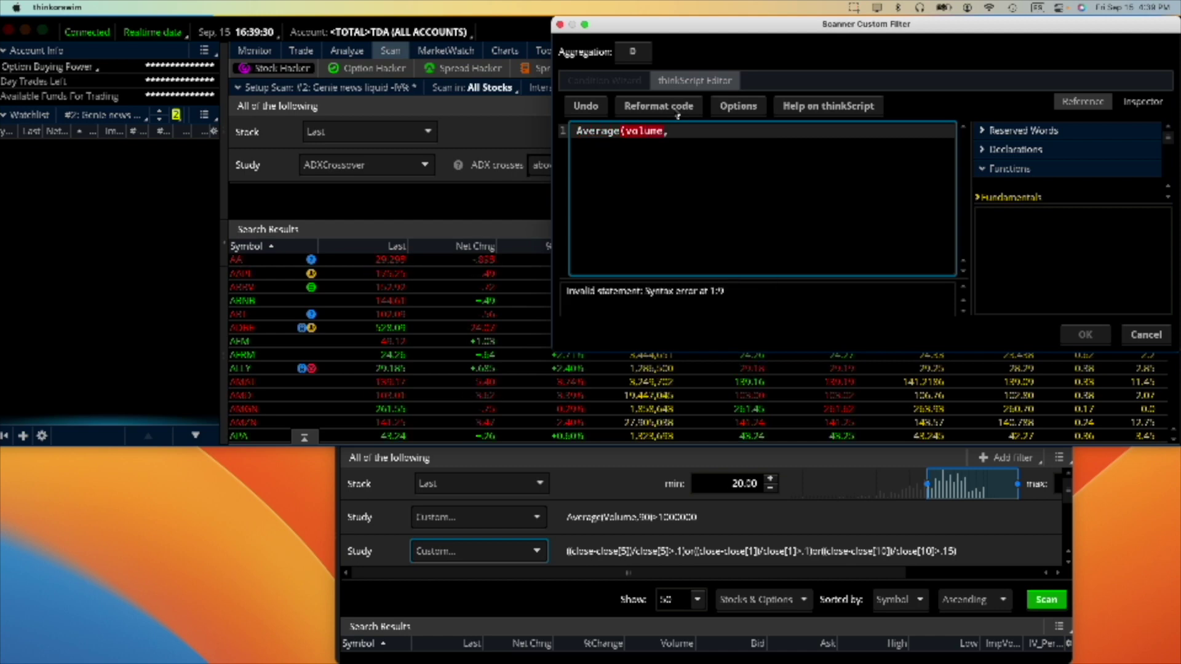
pyautogui.write('90')
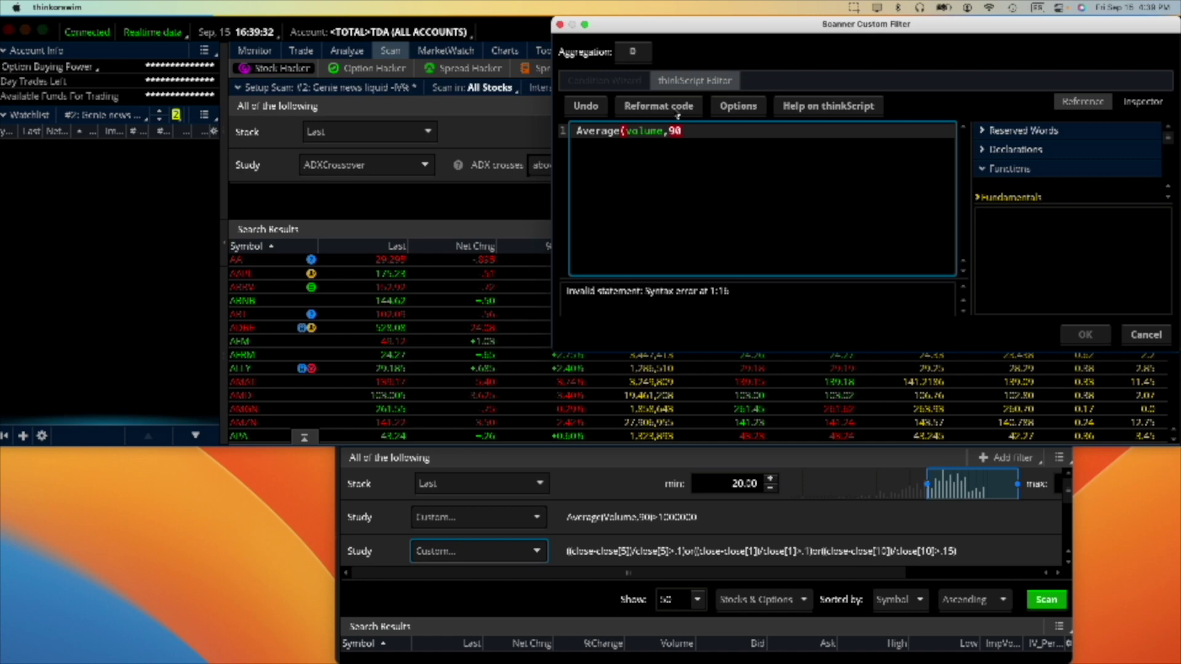
pyautogui.write(')')
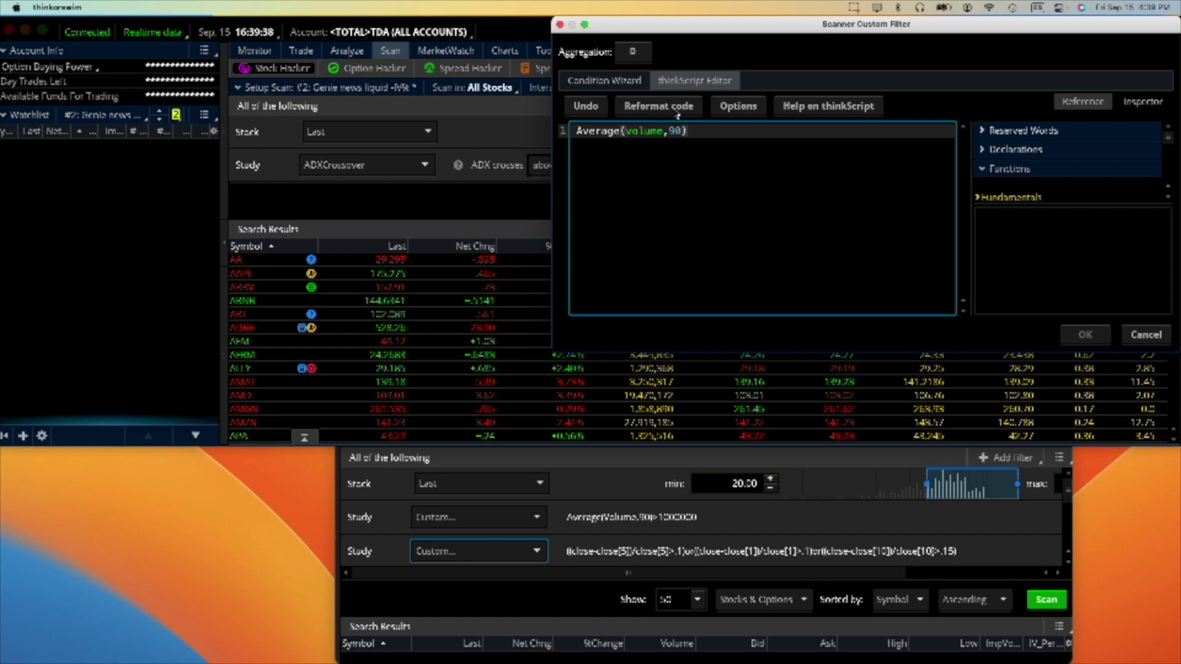
pyautogui.write('>1')
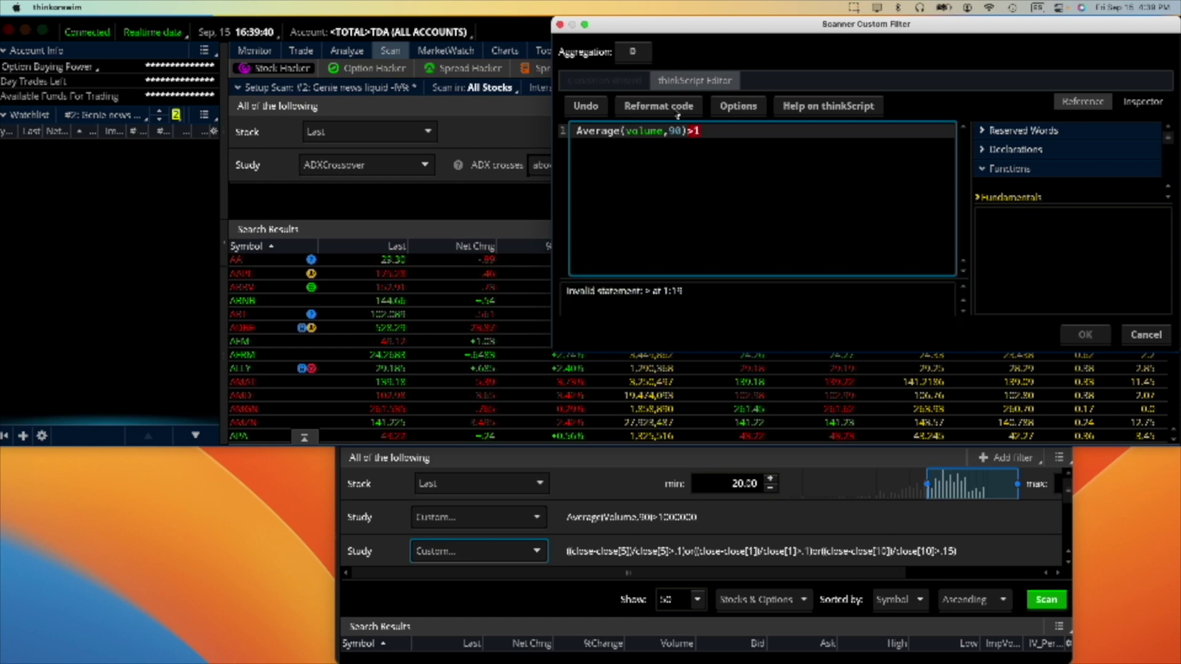
pyautogui.write('000000')
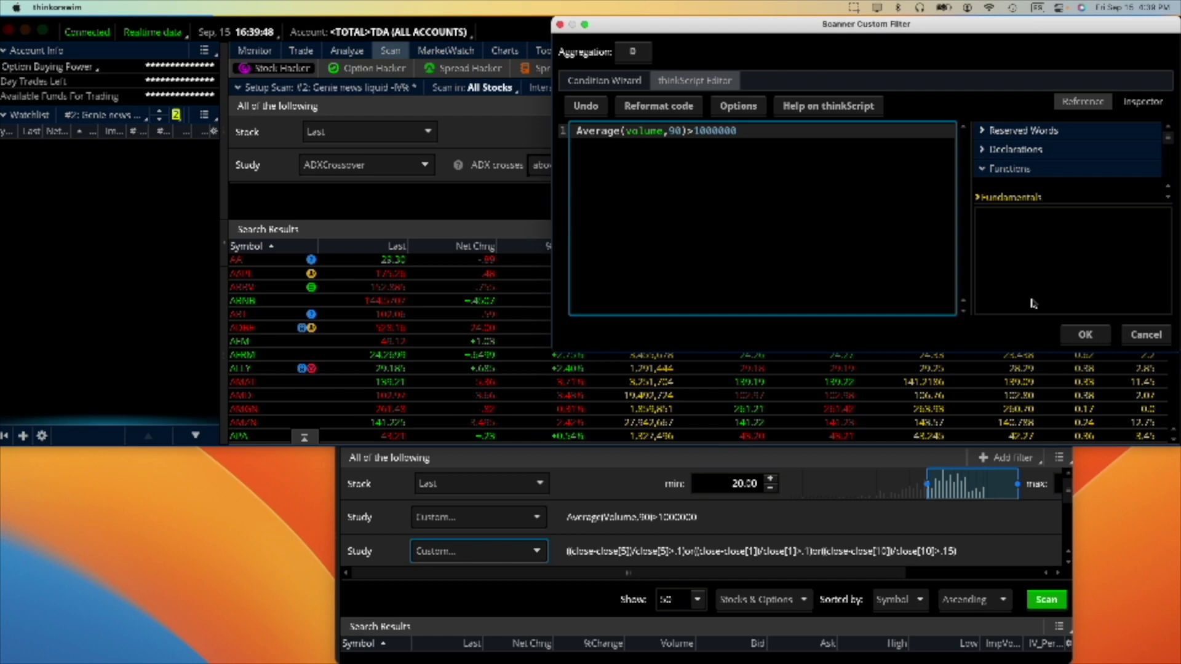
pyautogui.click(1084, 332)
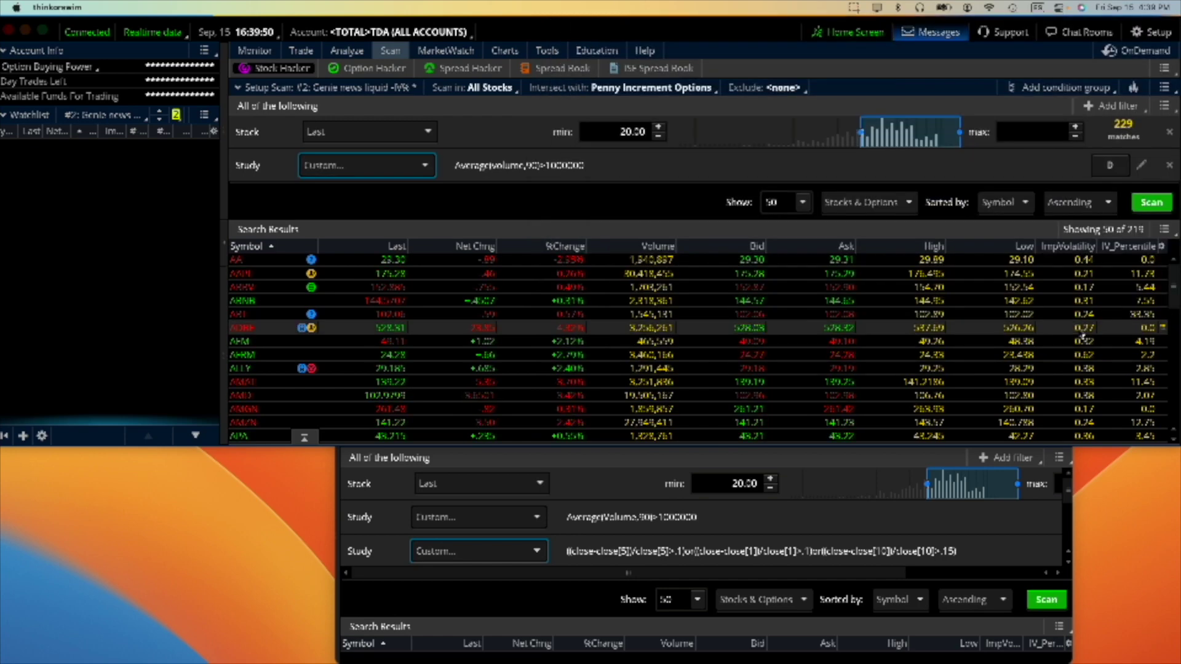
# Rerun the scan so results reflect the average-volume filter, showing 50 of 214
pyautogui.click(1151, 201)
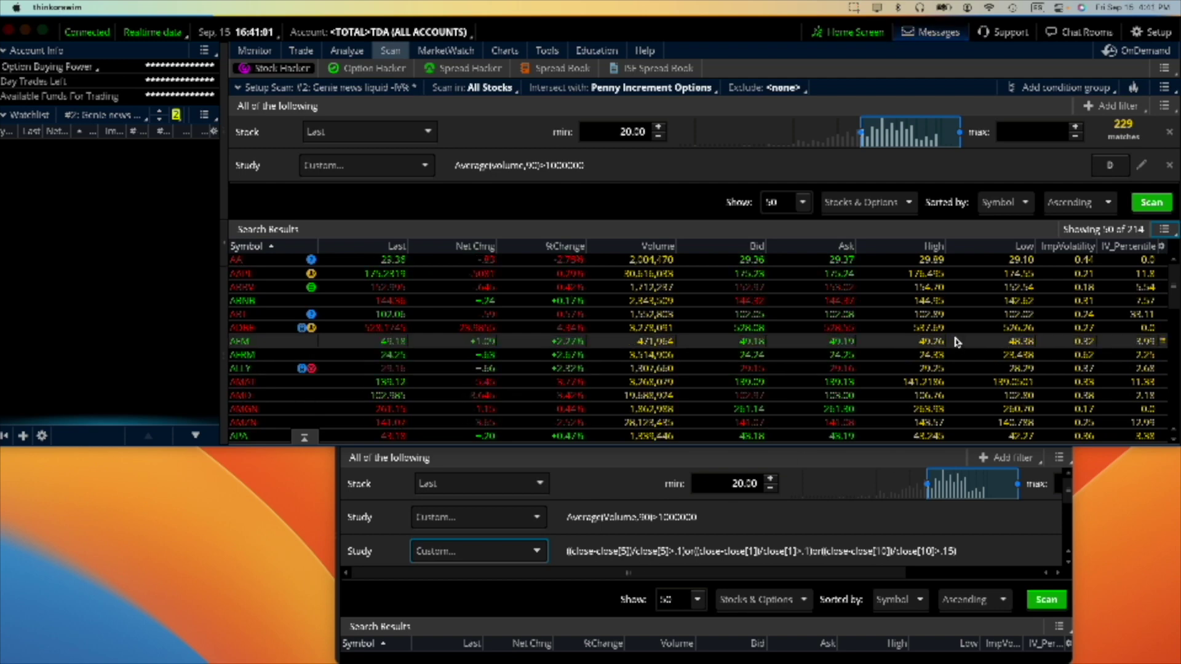
# Replace ADXCrossover() with a custom price-jump formula: over 10% in 1 or 5 days, or 15% in 10 days
pyautogui.click(1113, 106)
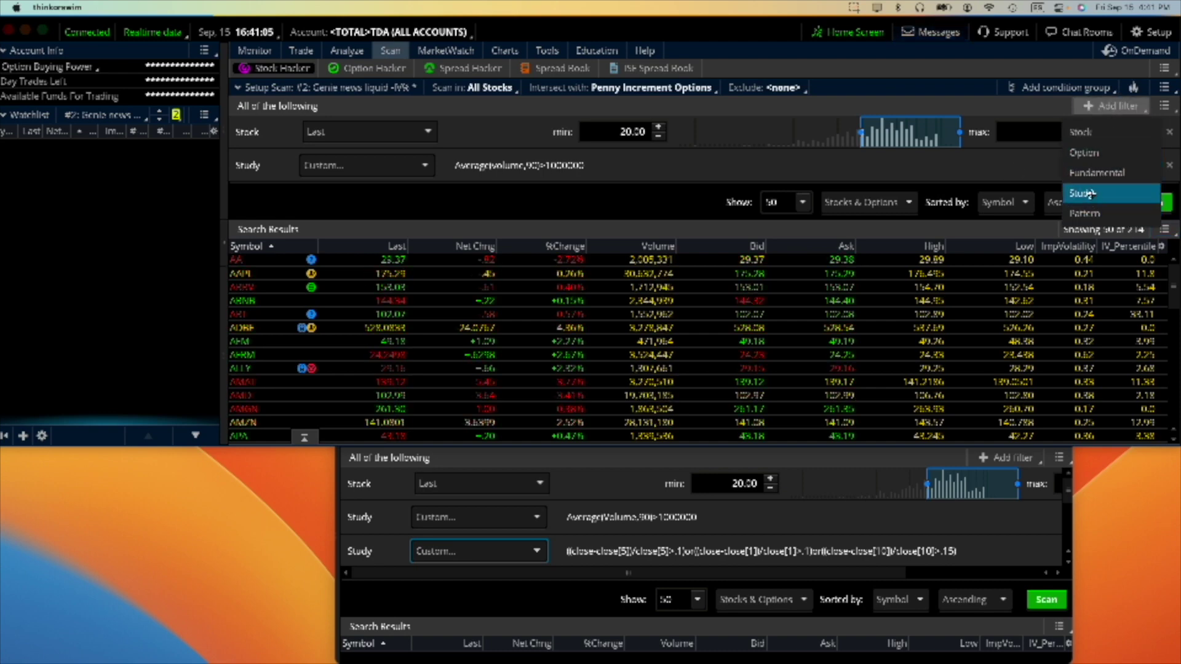
pyautogui.press('Return')
pyautogui.click(381, 198)
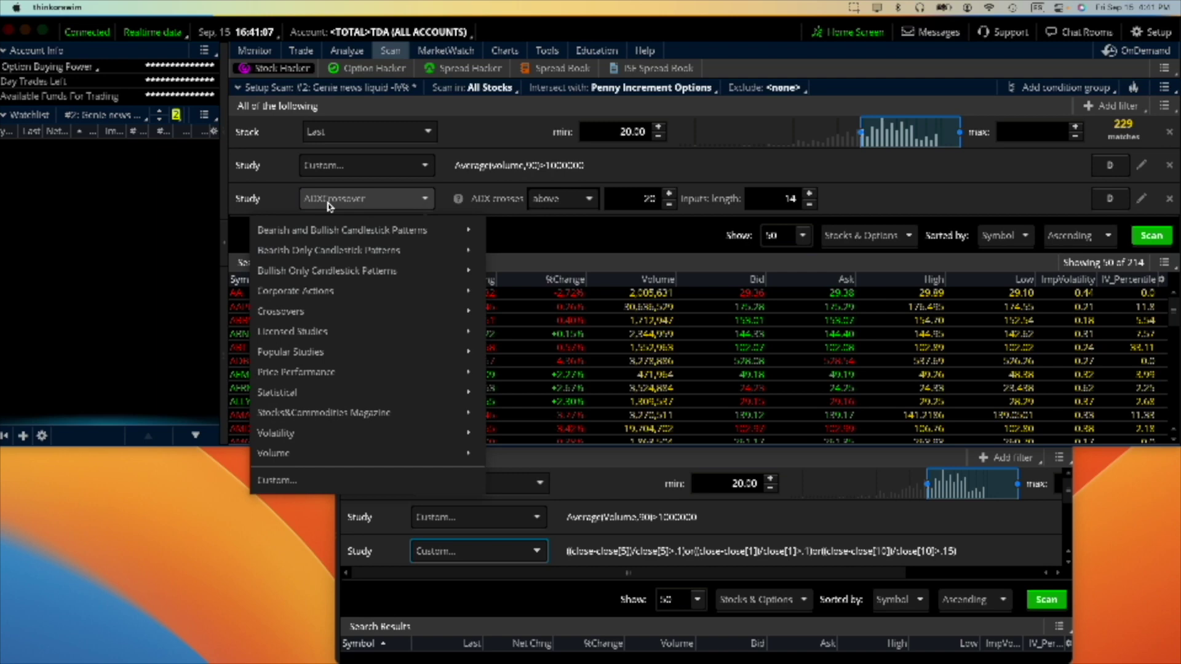
pyautogui.click(298, 487)
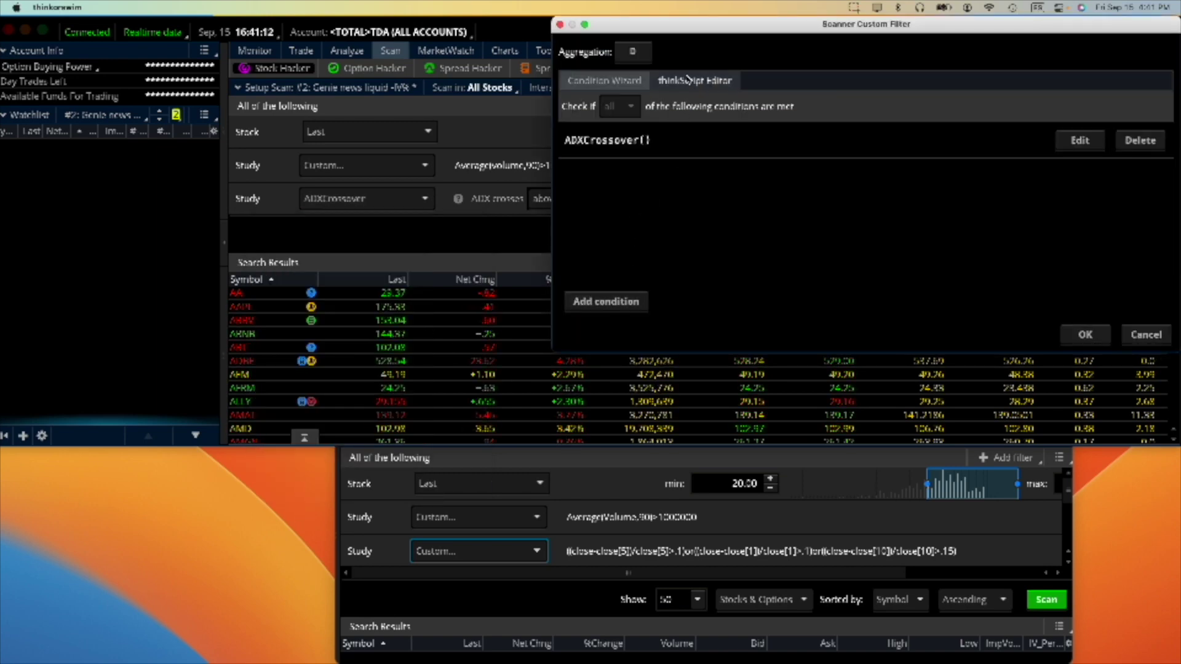
pyautogui.click(707, 82)
pyautogui.click(654, 126)
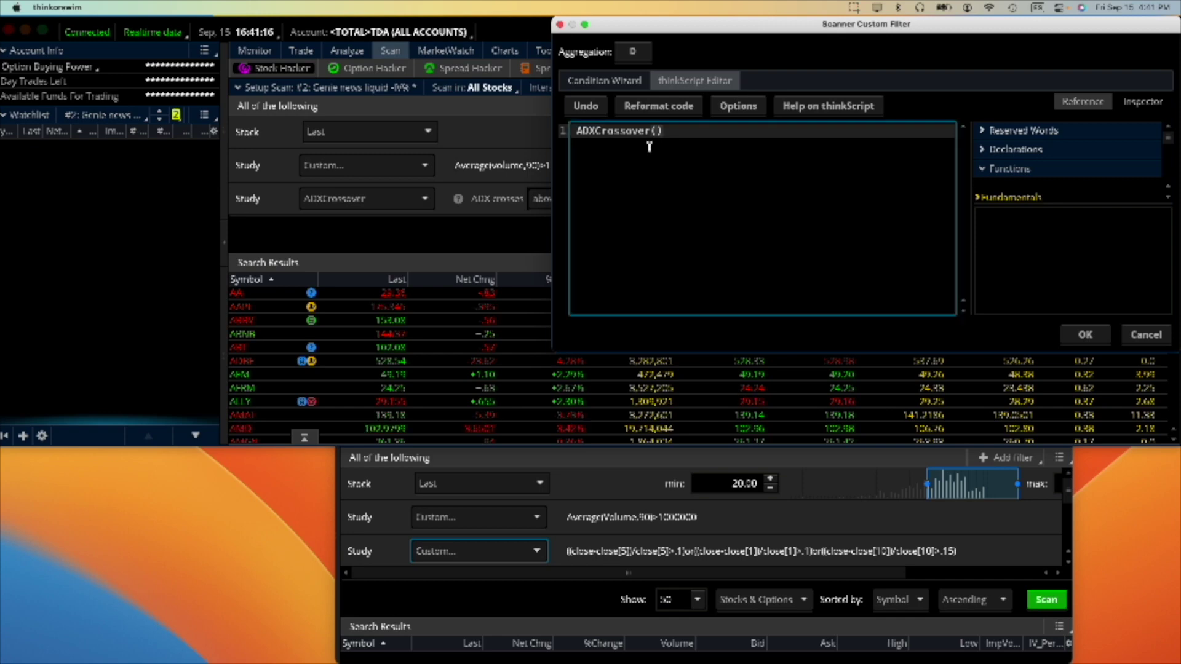
pyautogui.press('super+a')
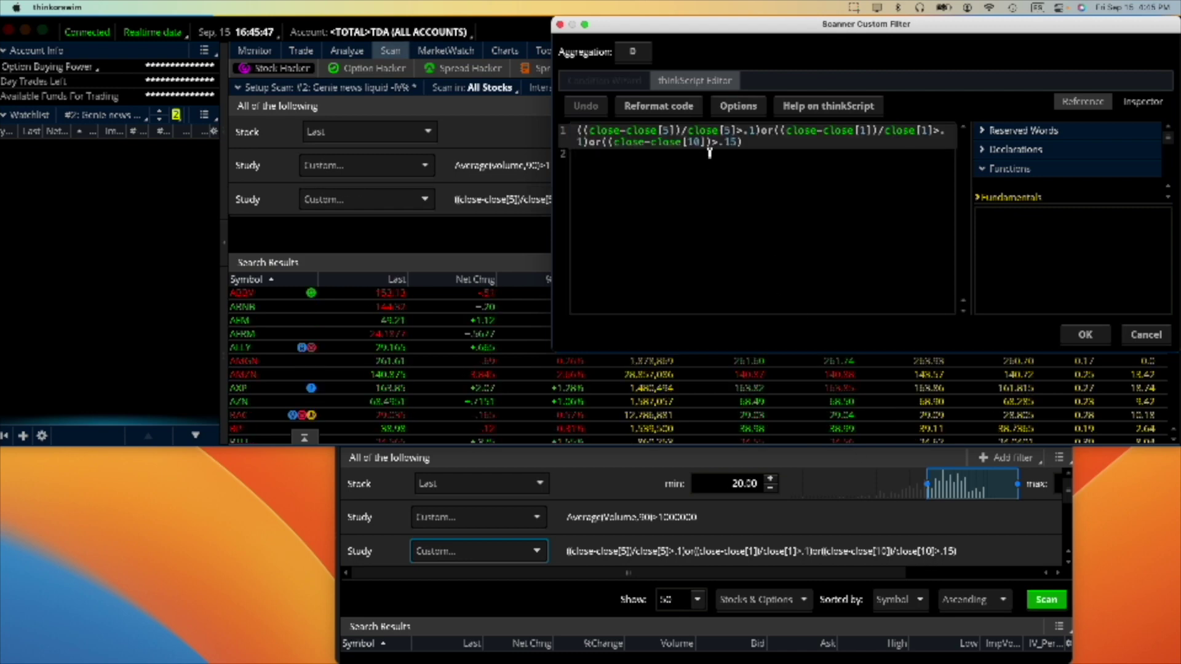
pyautogui.click(722, 168)
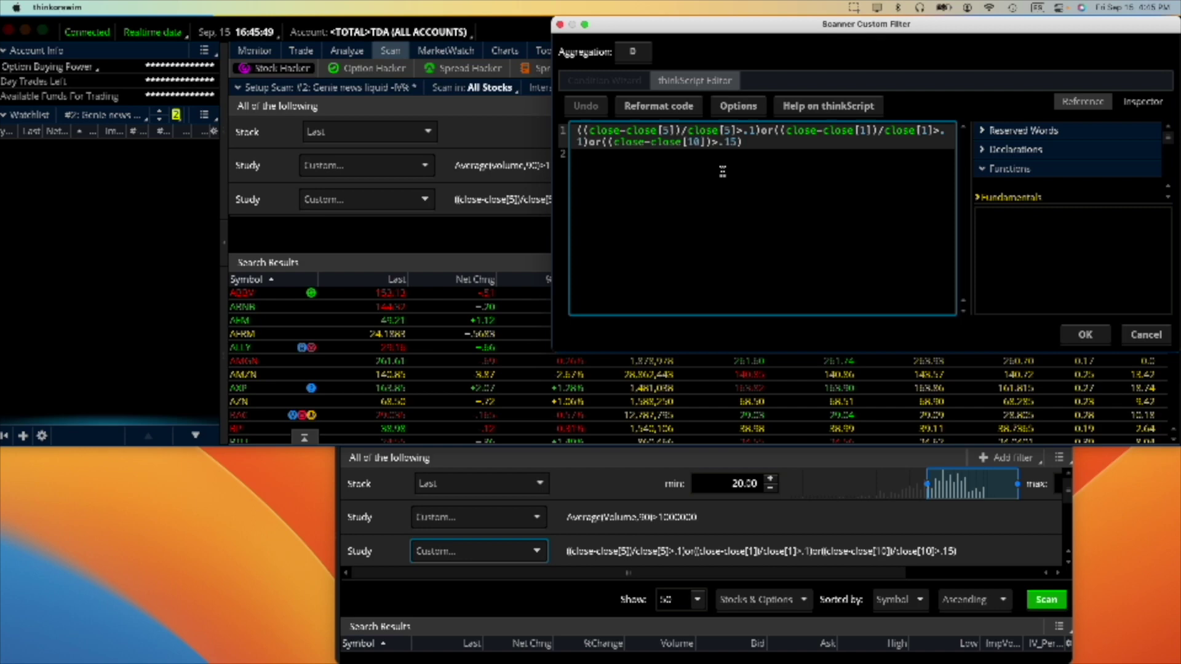
pyautogui.write('/')
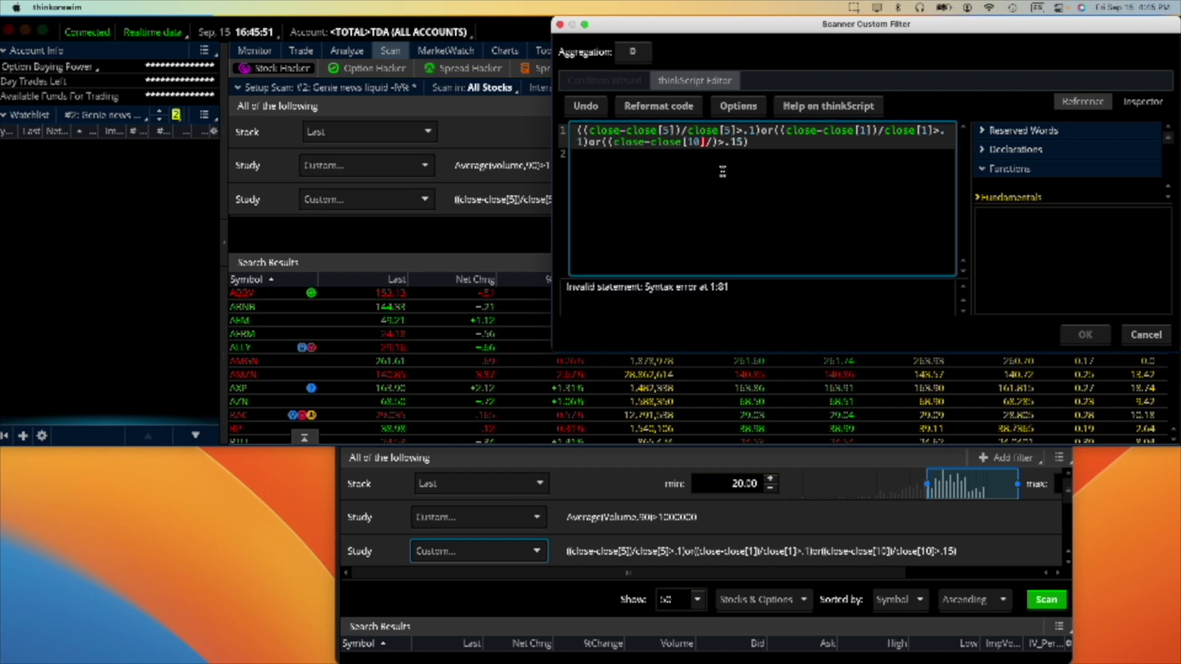
pyautogui.write('close[10]')
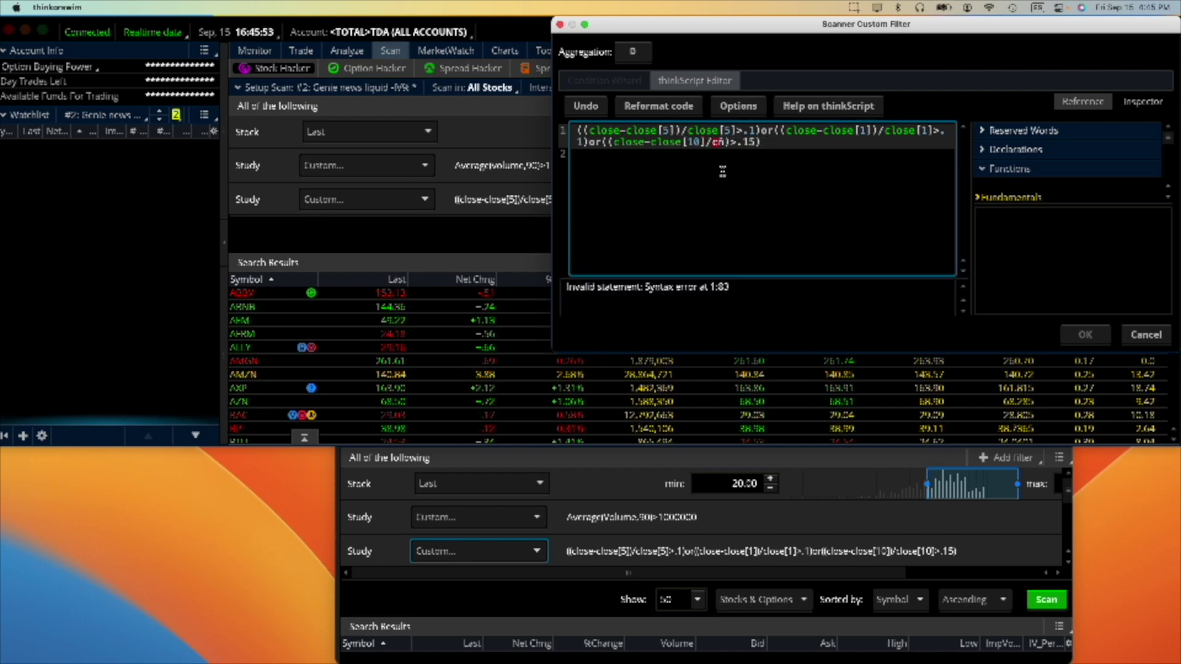
pyautogui.click(1085, 335)
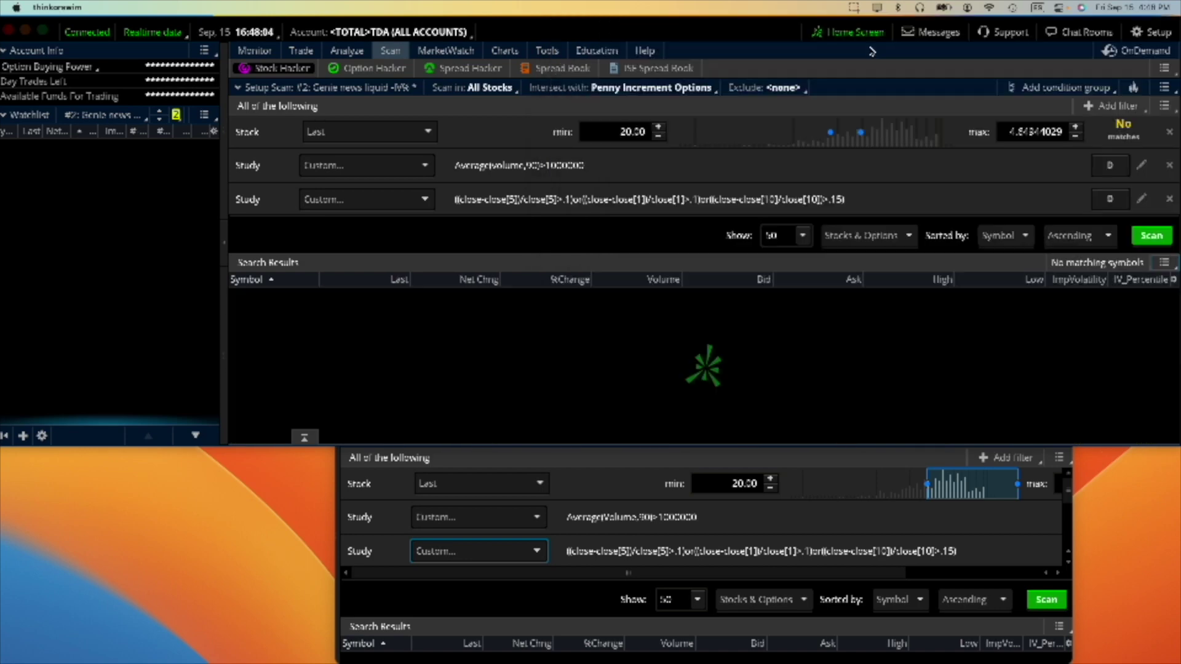
# Rerun the three-filter scan and save the query as 'Genie Trades'
pyautogui.click(1141, 233)
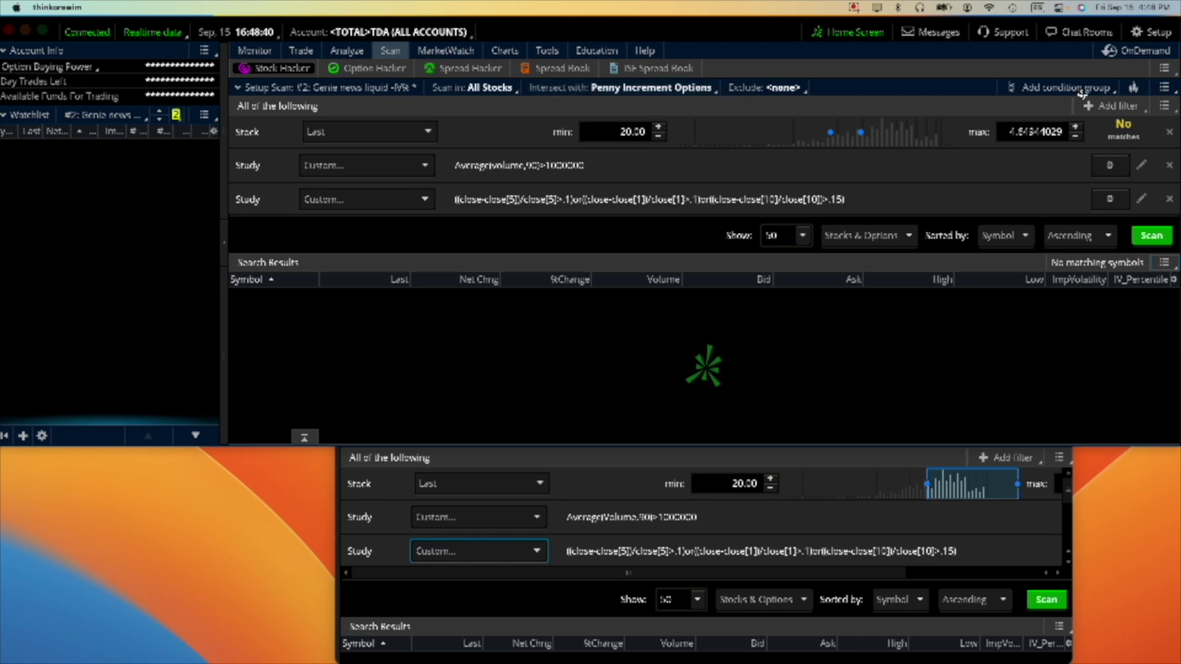
pyautogui.click(1164, 105)
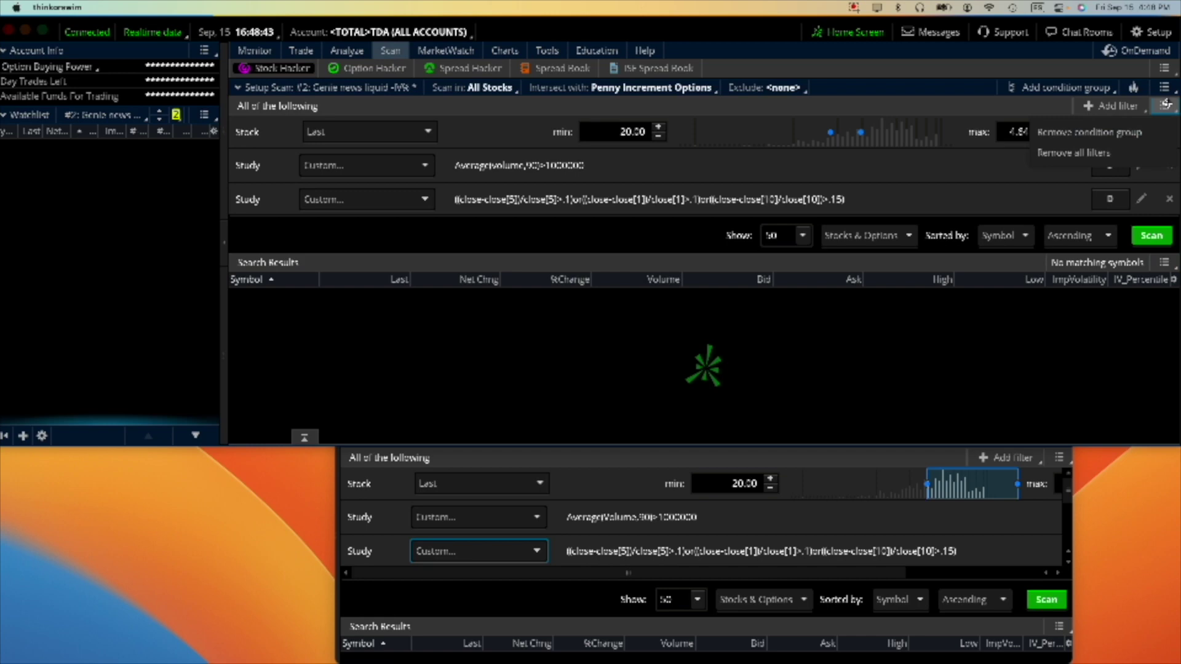
pyautogui.click(1164, 87)
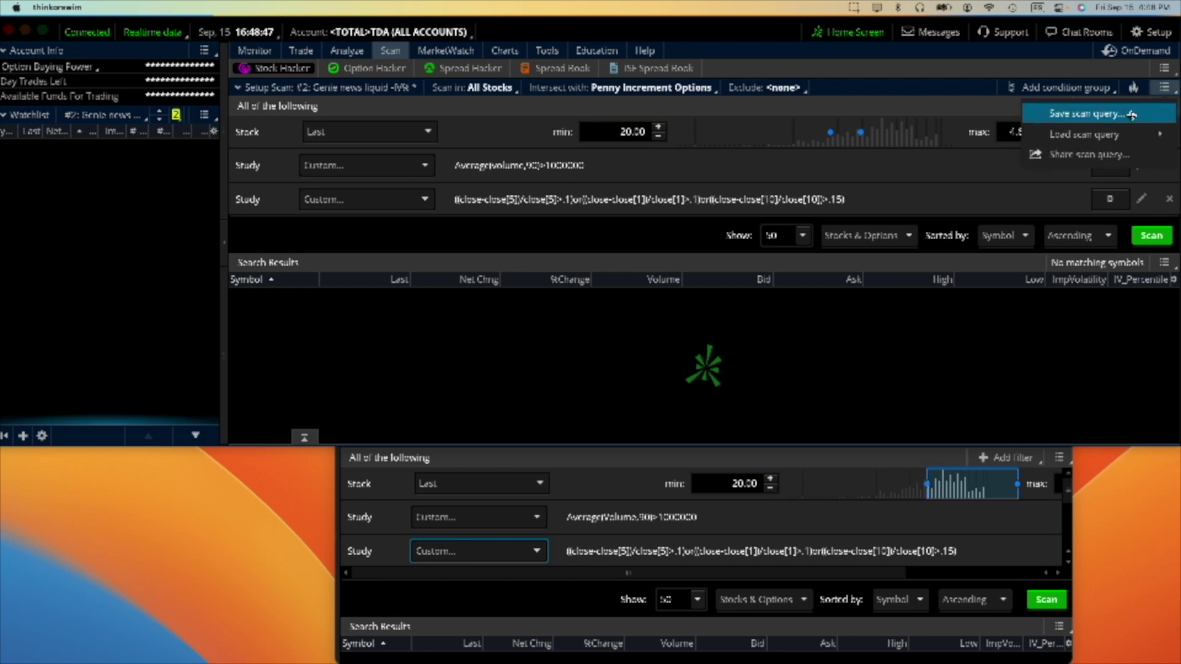
pyautogui.click(1086, 114)
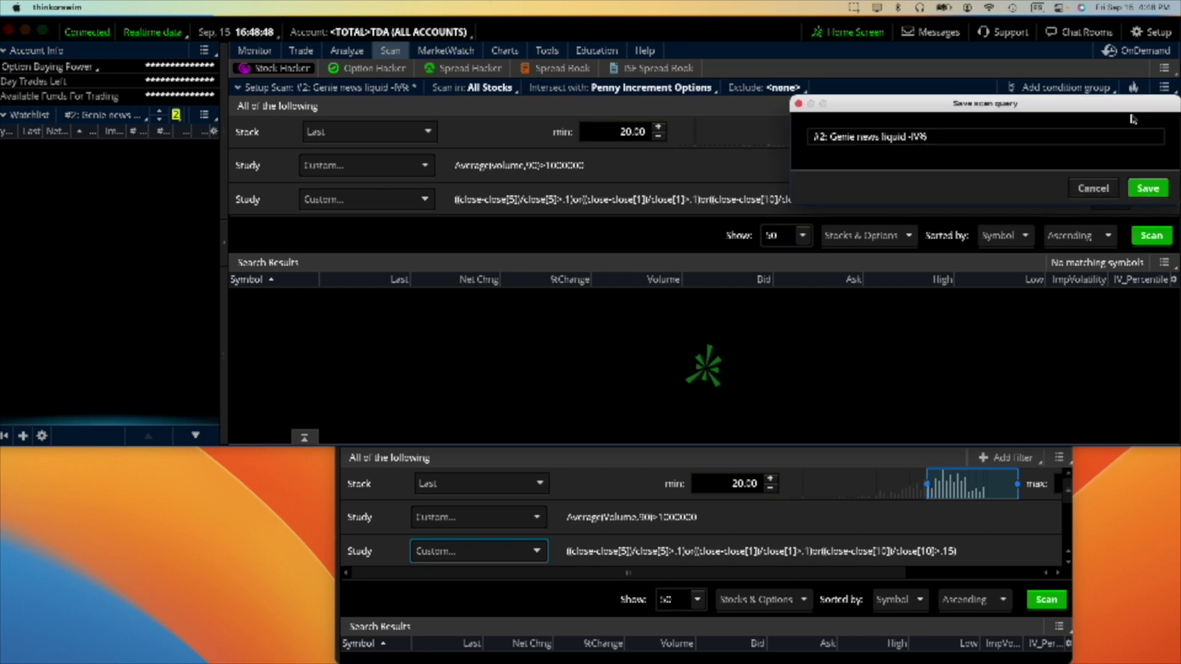
pyautogui.tripleClick(939, 132)
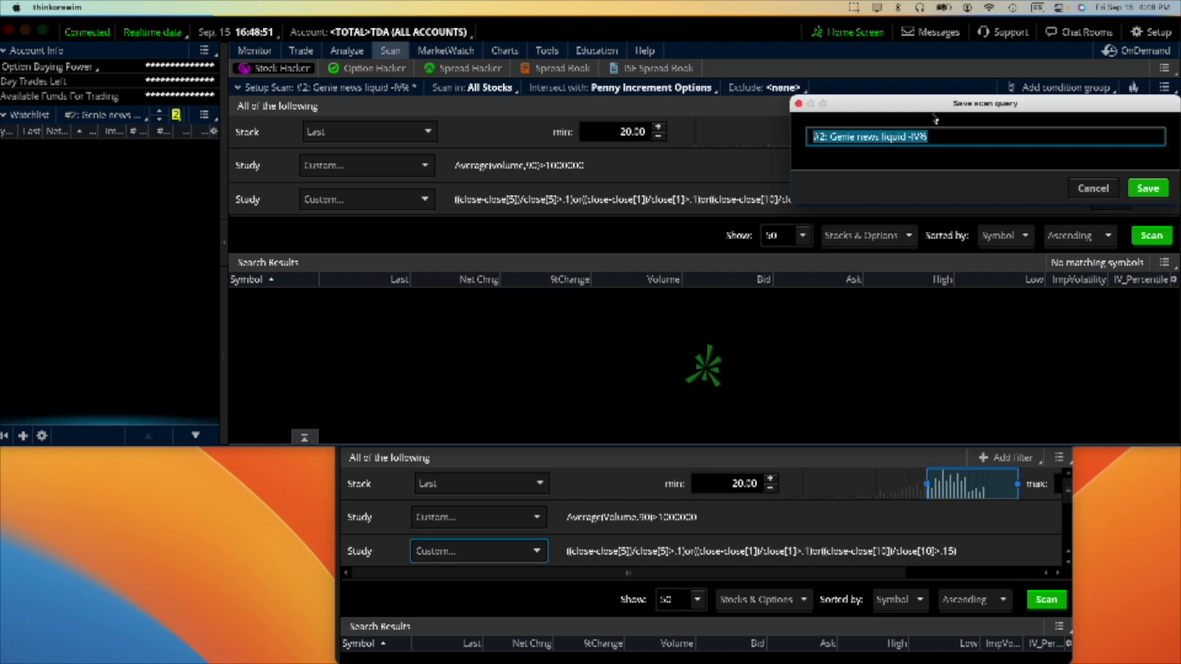
pyautogui.write('Genie Trades')
pyautogui.press('Return')
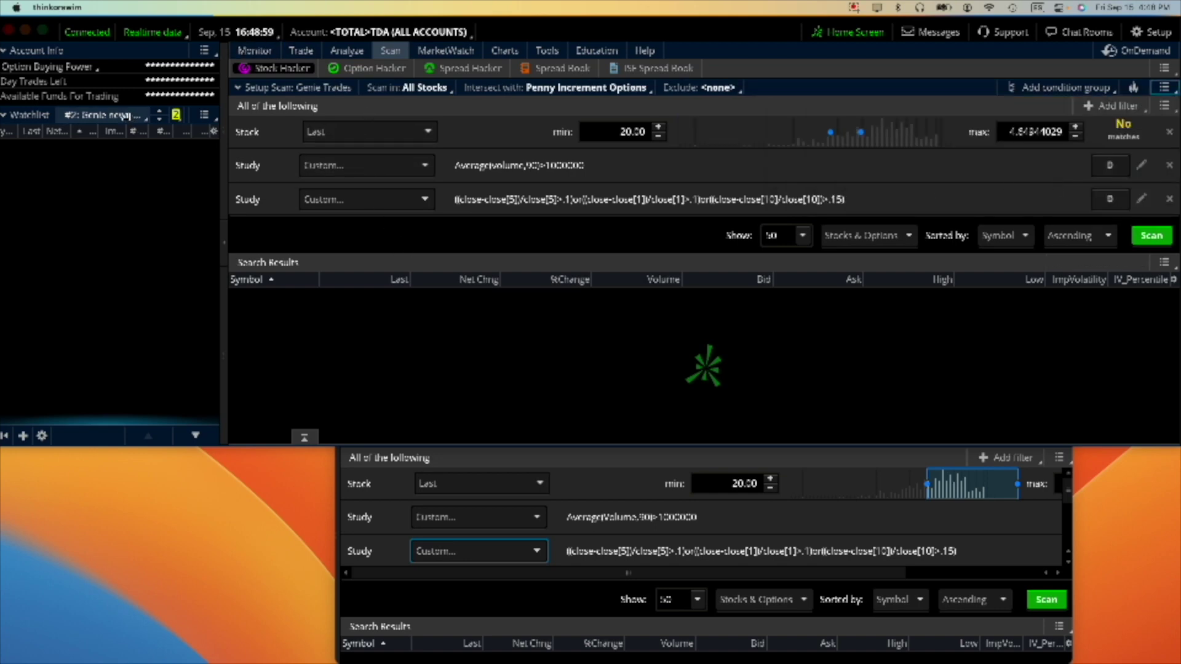
# Load Personal > Genie Trades into the watchlist and maximize the thinkorswim window
pyautogui.click(126, 115)
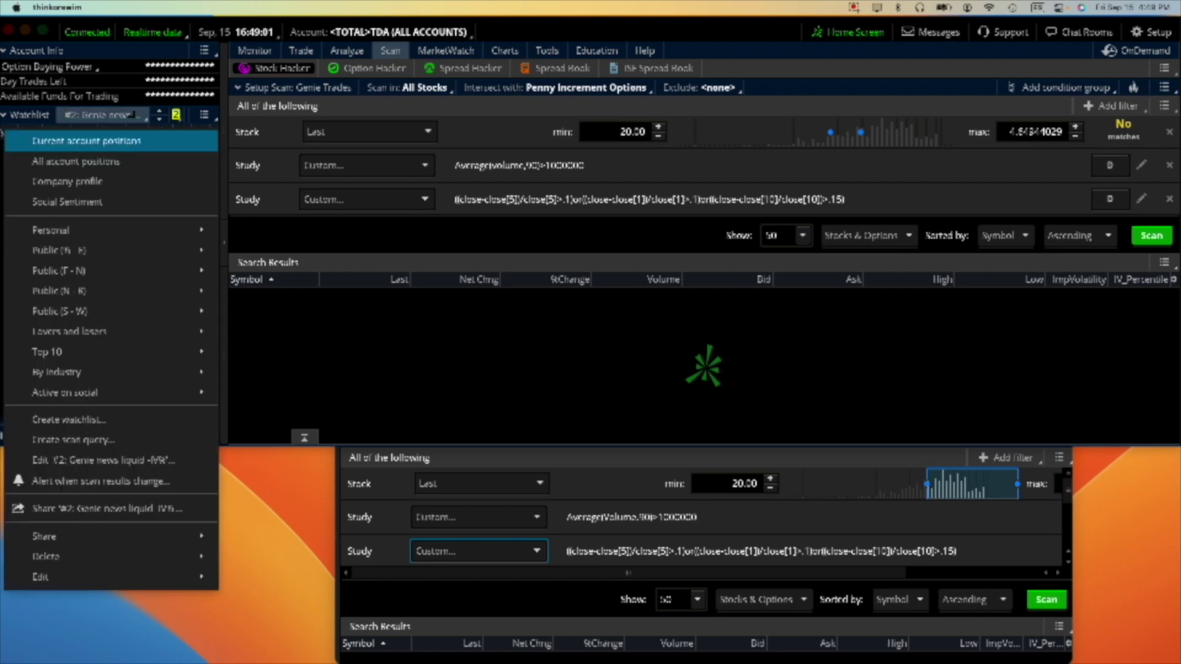
pyautogui.moveTo(193, 238)
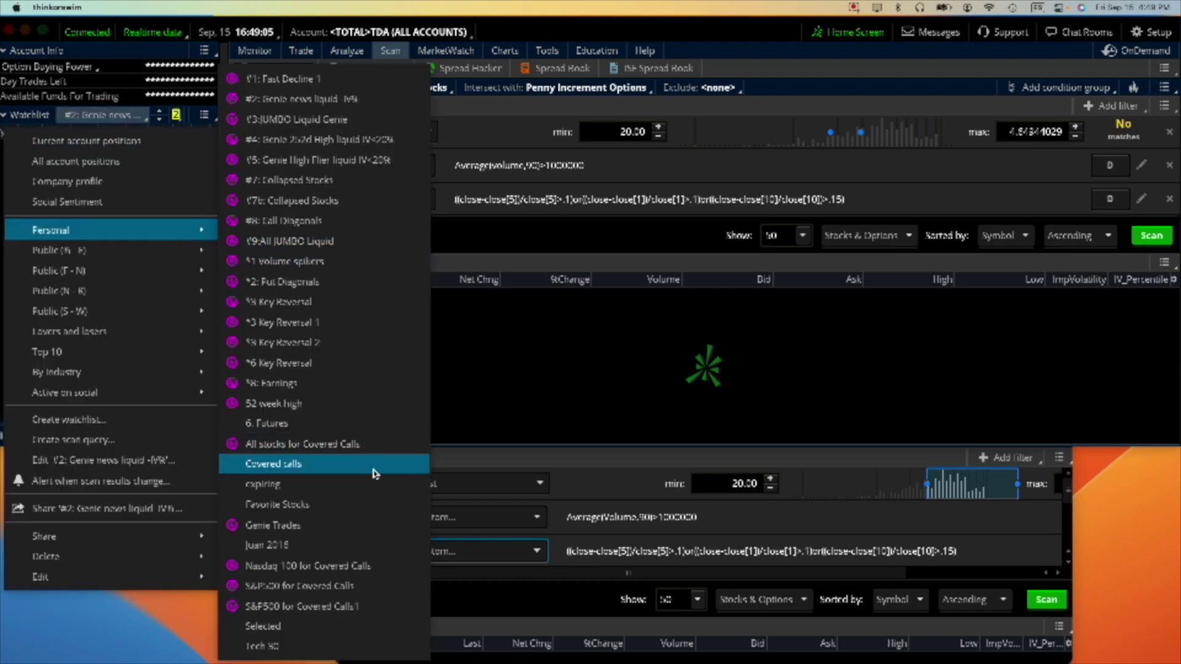
pyautogui.click(352, 532)
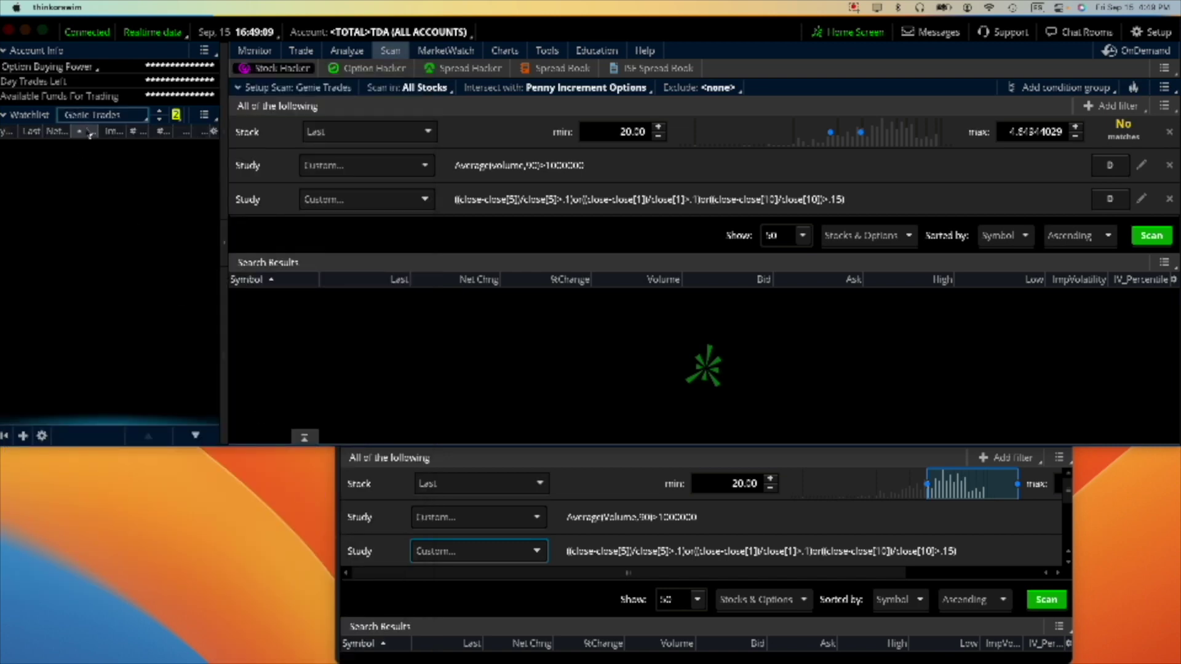
pyautogui.click(41, 27)
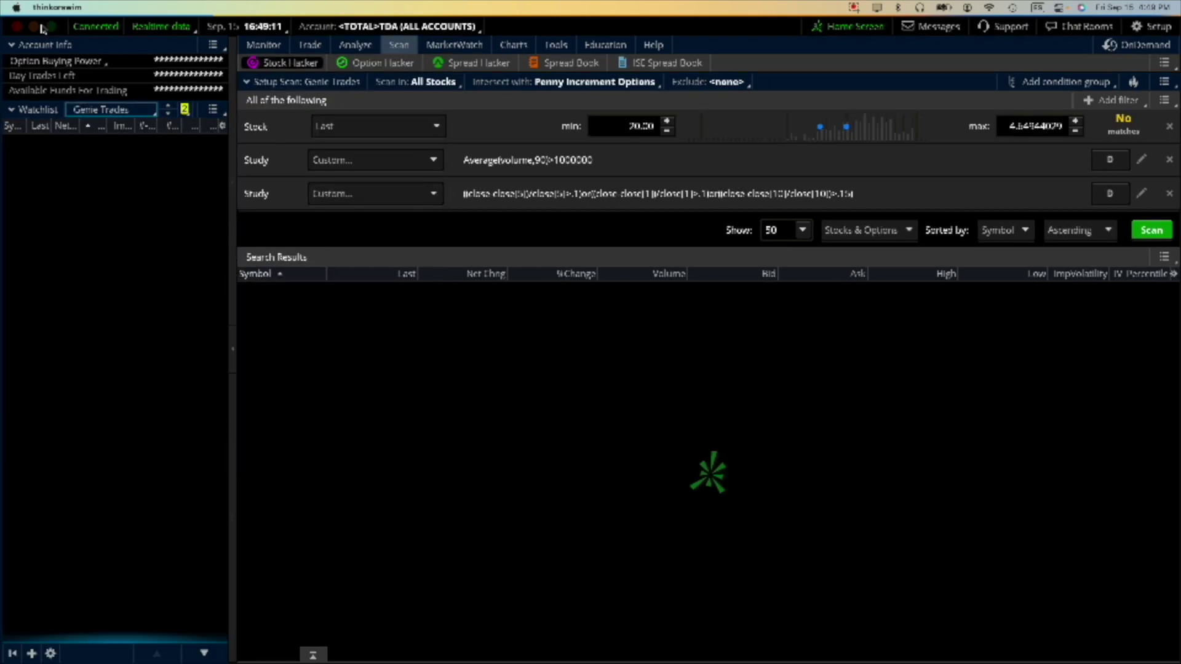